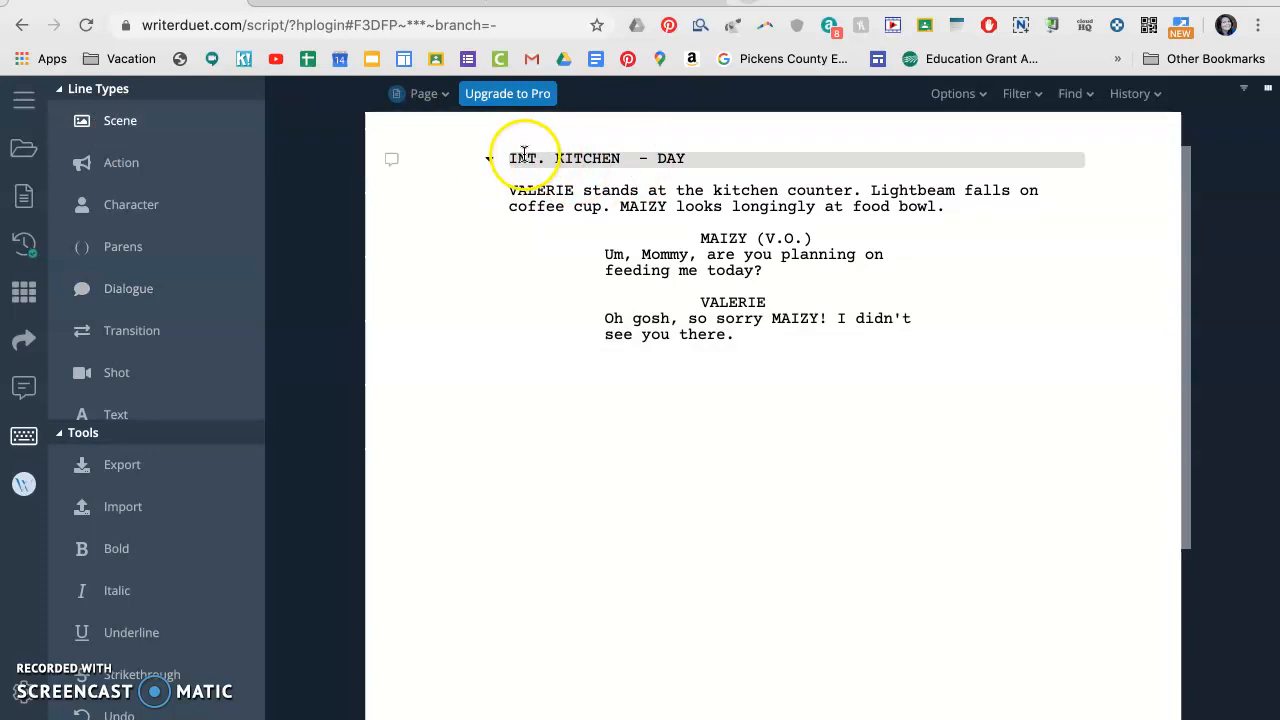
- Review the kitchen scene's heading, its opening action description, and the two characters' dialogue lines
click(522, 157)
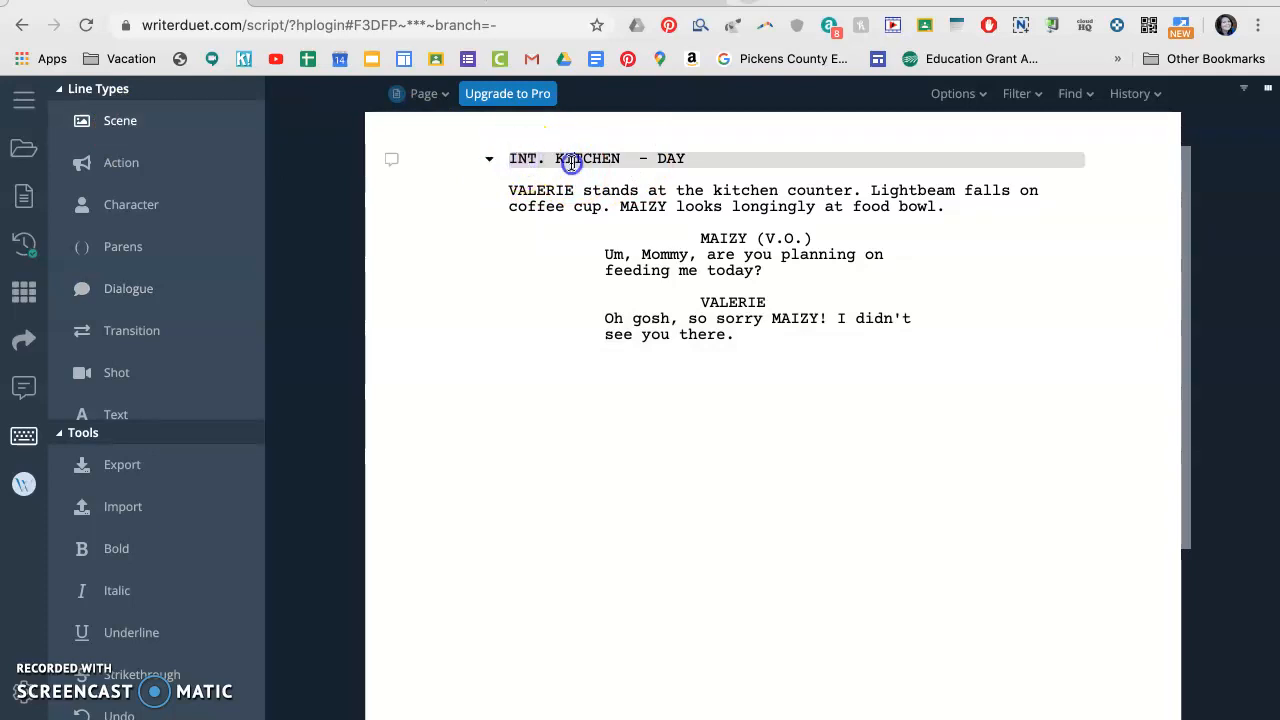
triple_click(530, 160)
triple_click(588, 197)
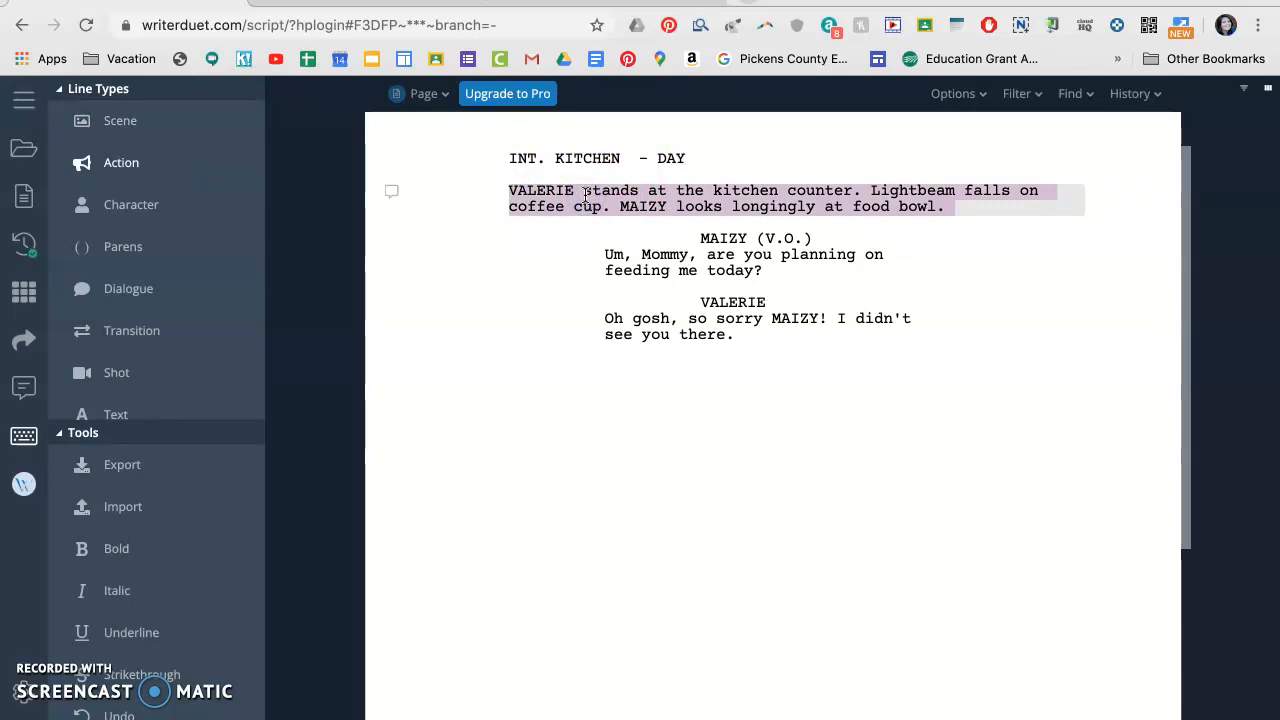
click(680, 210)
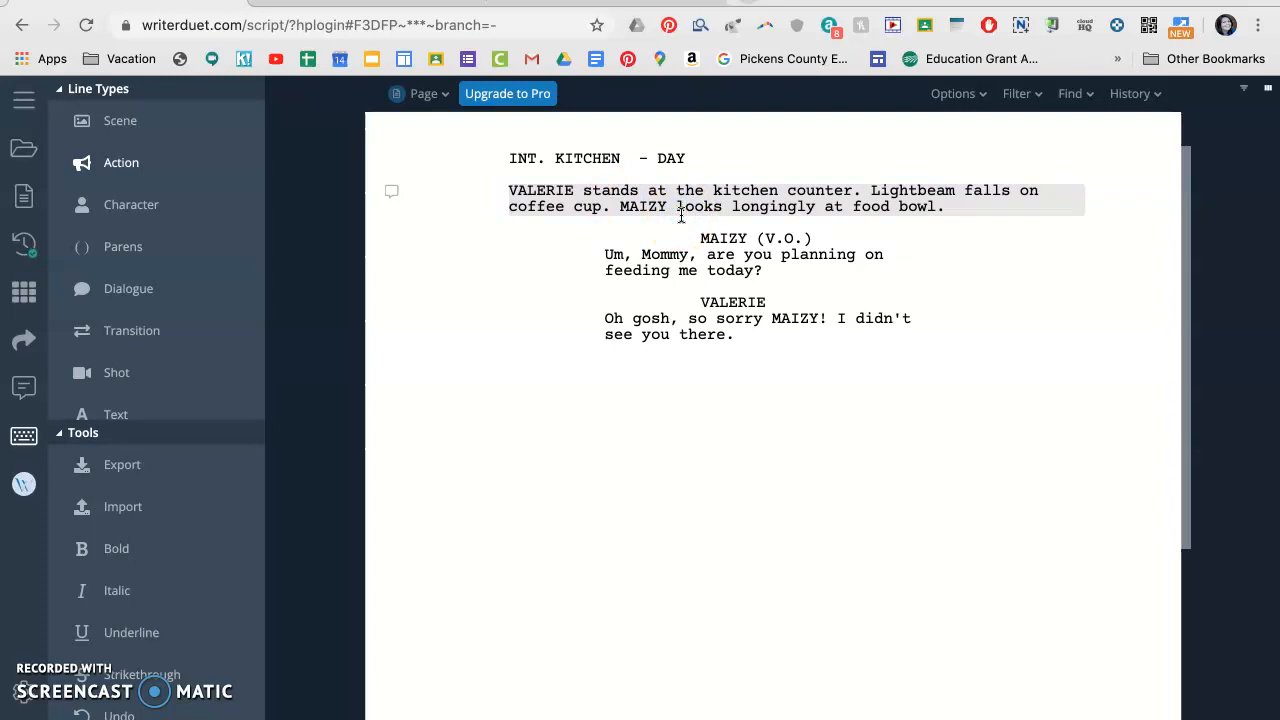
drag(866, 190, 610, 212)
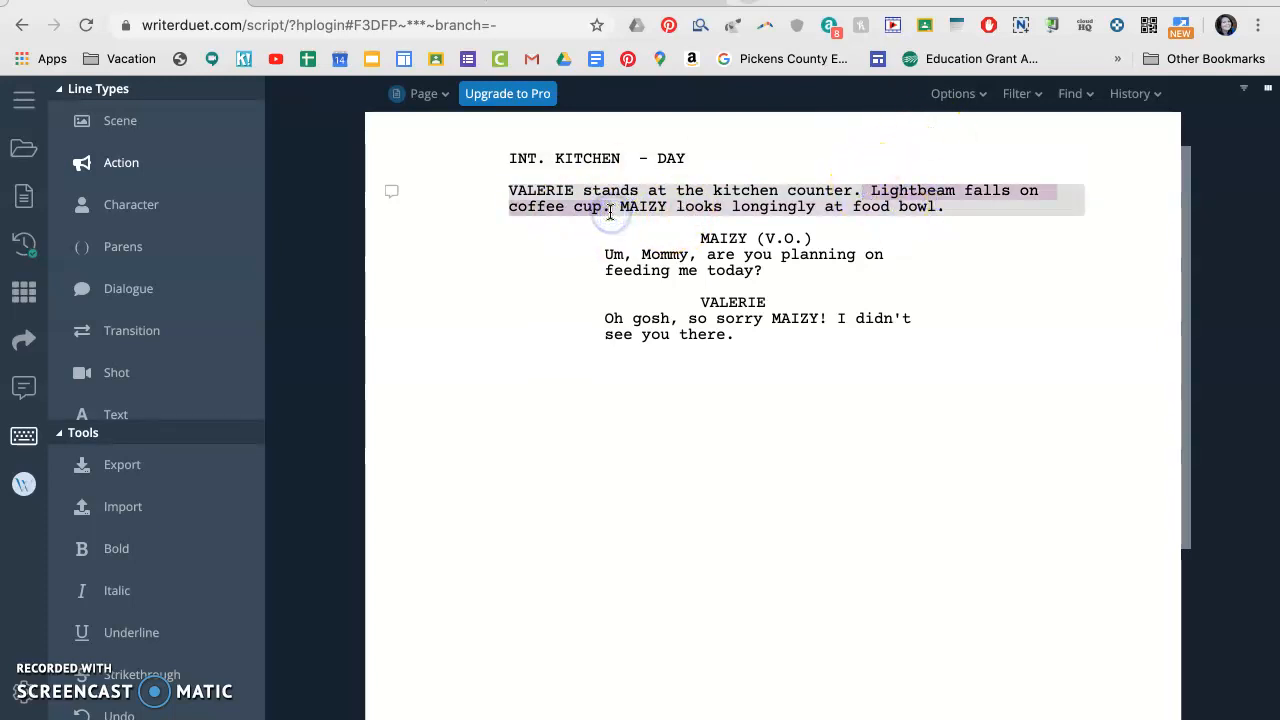
click(610, 212)
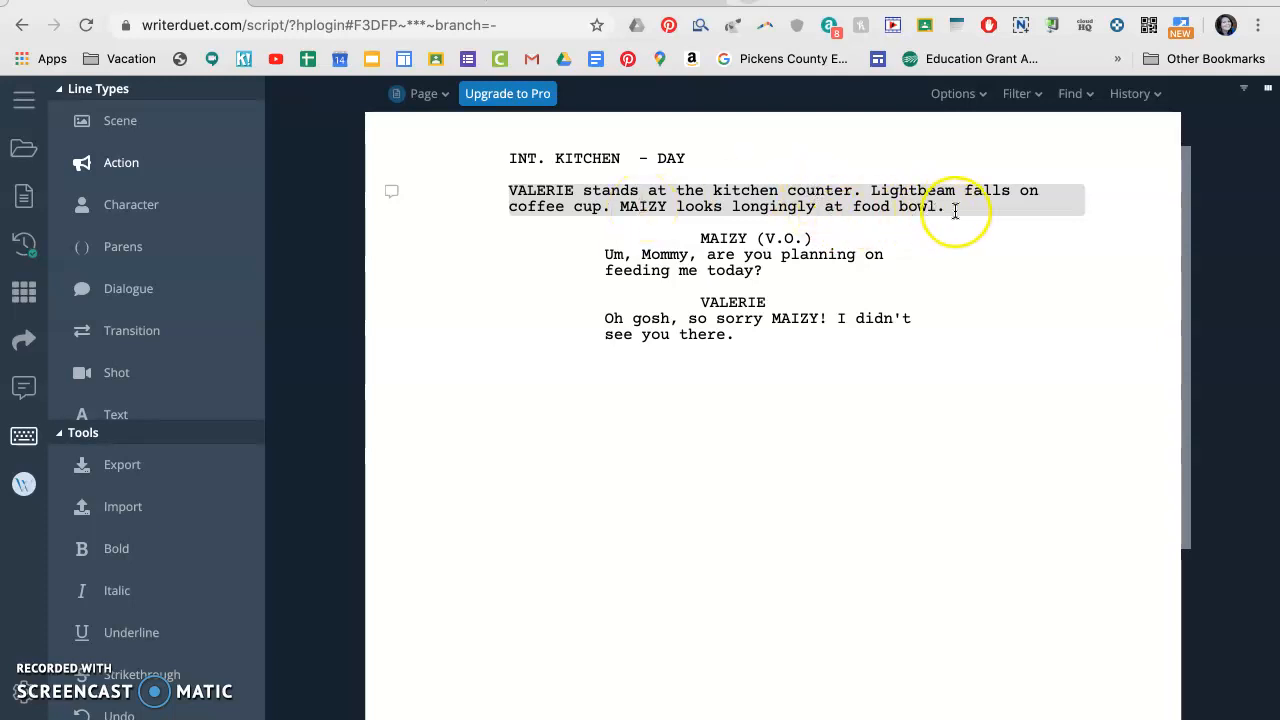
click(697, 237)
click(614, 256)
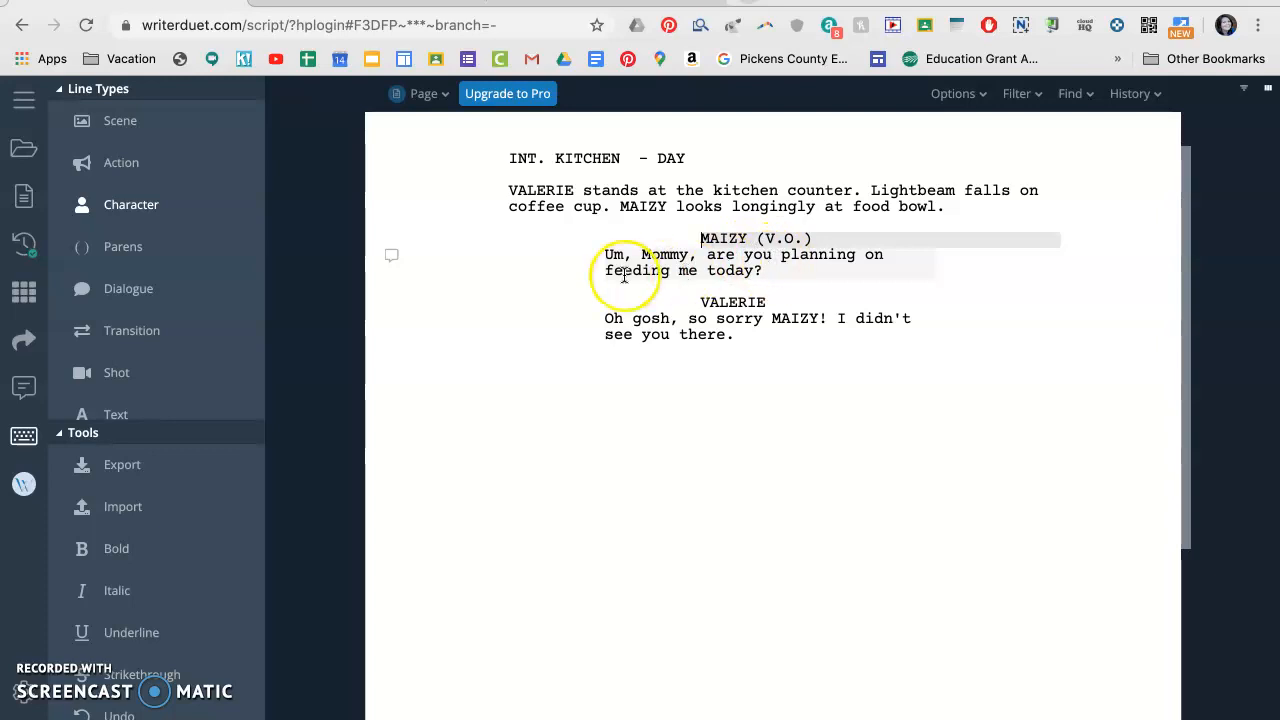
click(686, 322)
- Below the last dialogue, start an action paragraph with the owner character's name and "moves to the glass bowl of dog food on the counter."
click(758, 331)
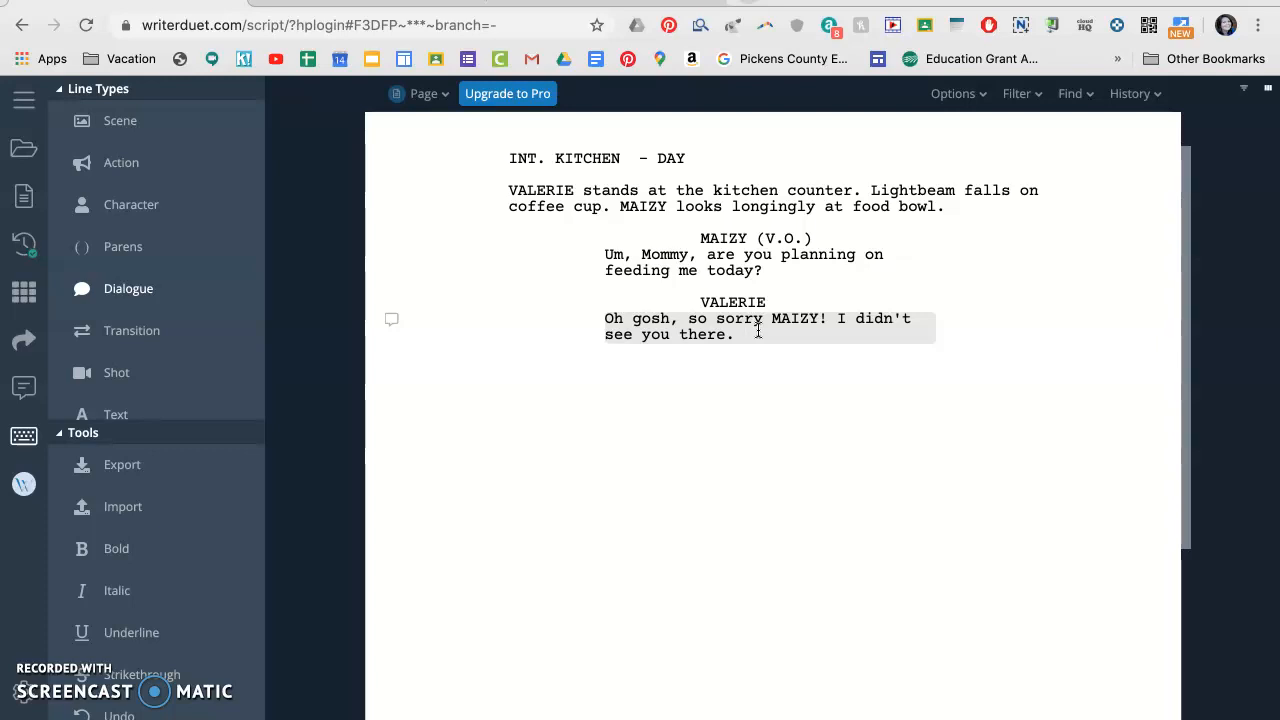
key(Return)
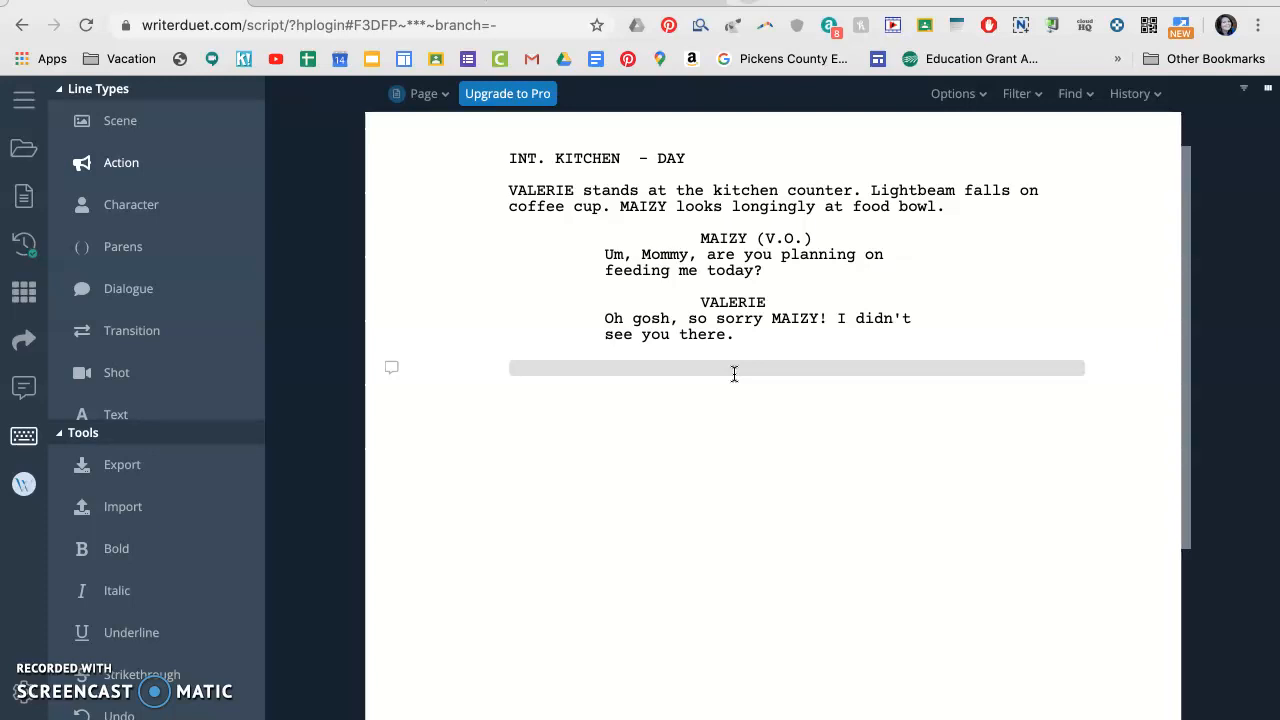
text(VALERIE moves to the )
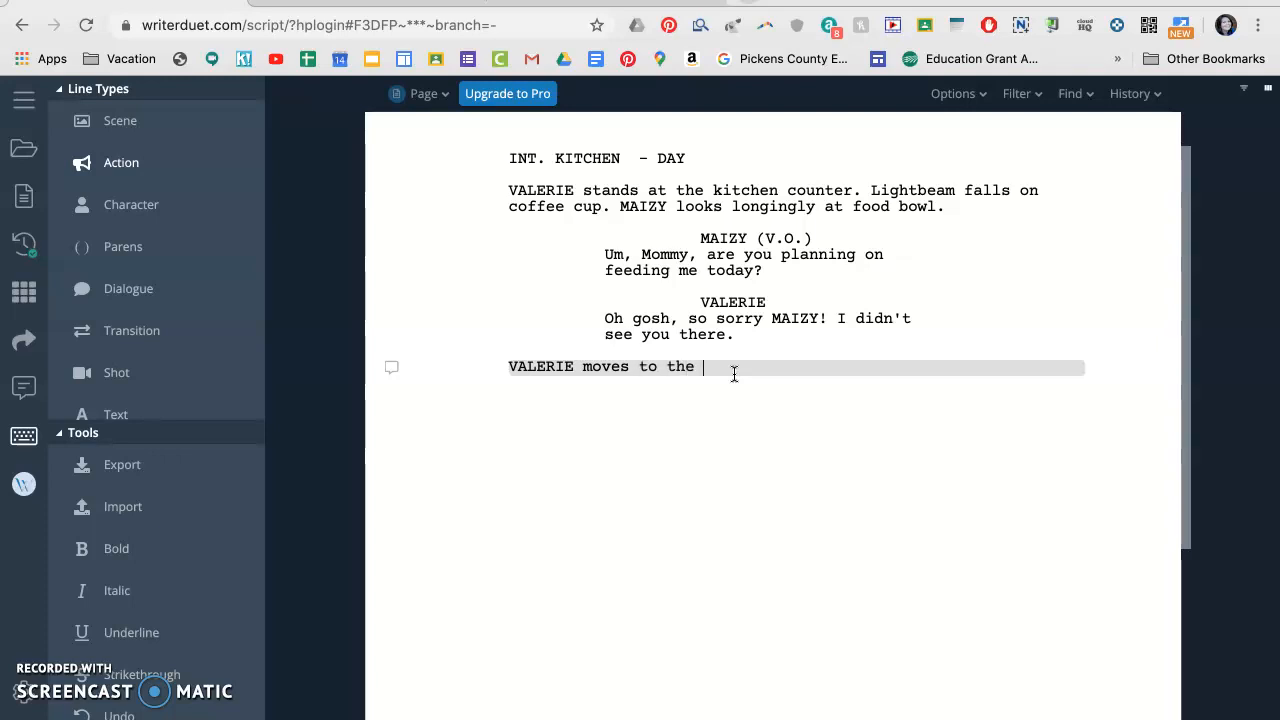
text(glass bowl of dog food )
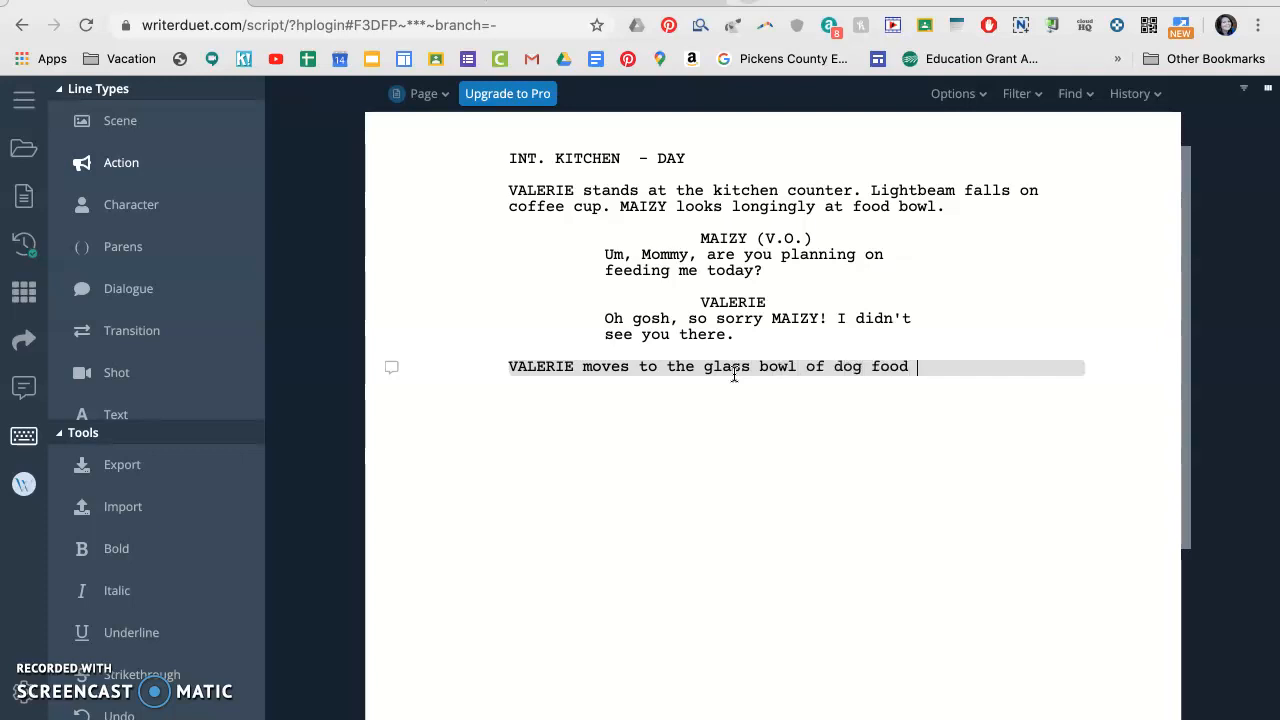
text(on the counter)
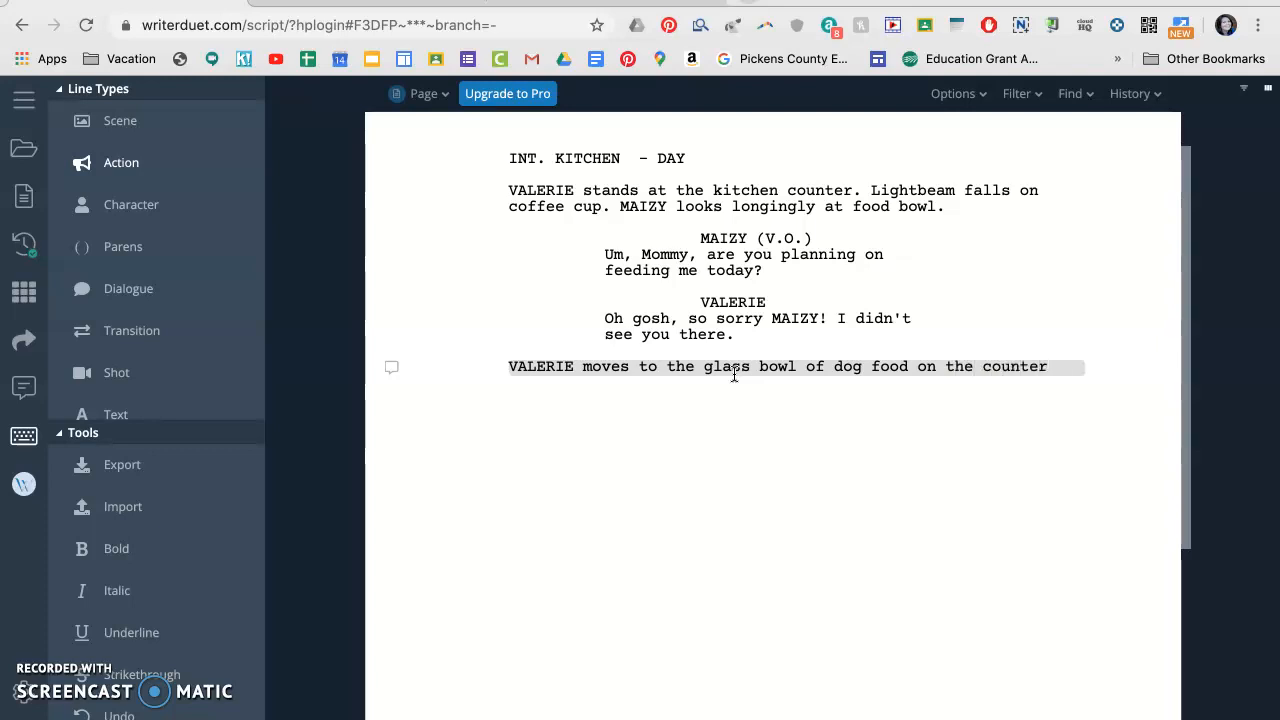
text(. The)
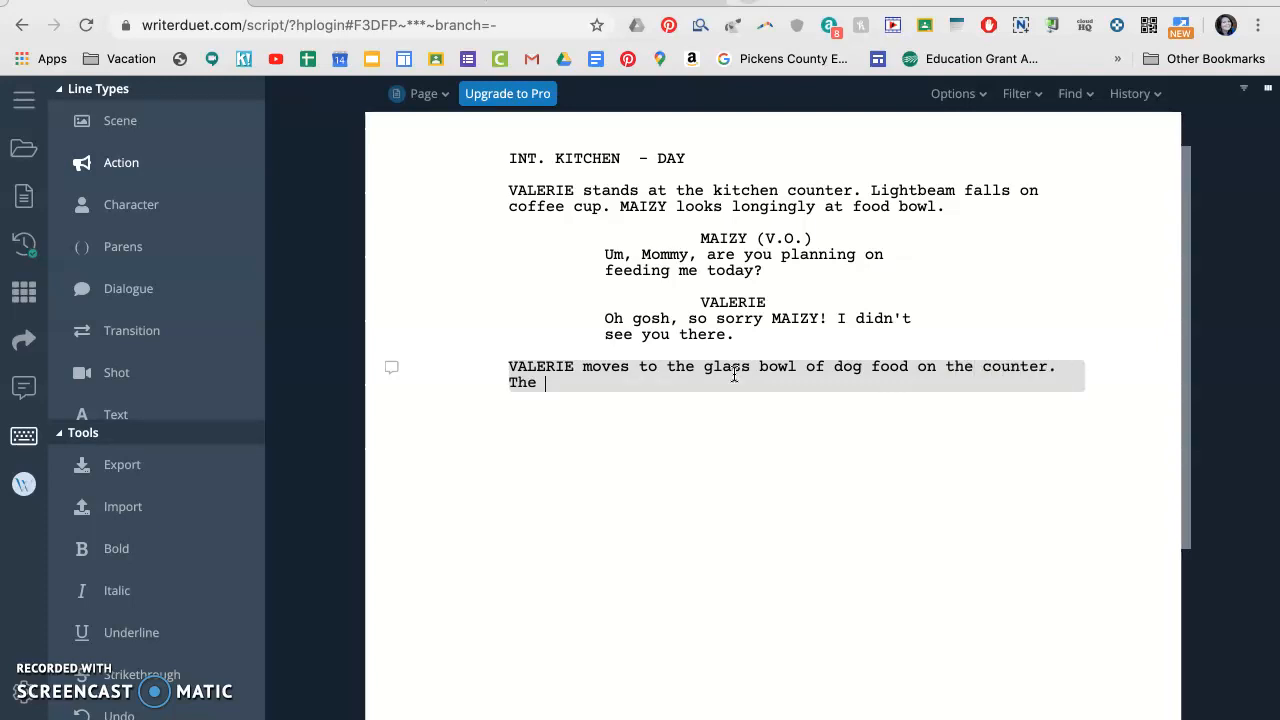
key(BackSpace)
key(BackSpace)
key(BackSpace)
key(BackSpace)
- Complete the action paragraph with "She heaps food into the scoop, and rushes to fill MAIZY's bowl."
text(She heaps food i)
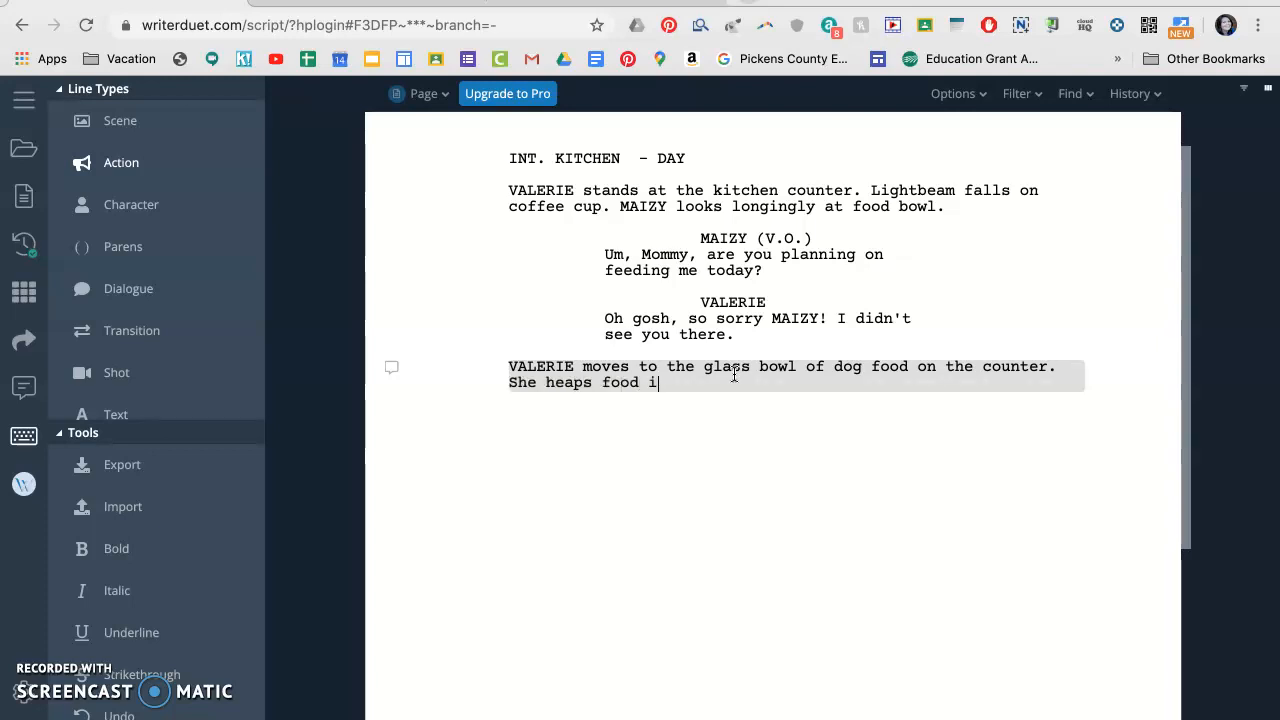
text(nto the Coffe)
key(BackSpace)
key(BackSpace)
key(BackSpace)
key(BackSpace)
key(BackSpace)
text(scoop, )
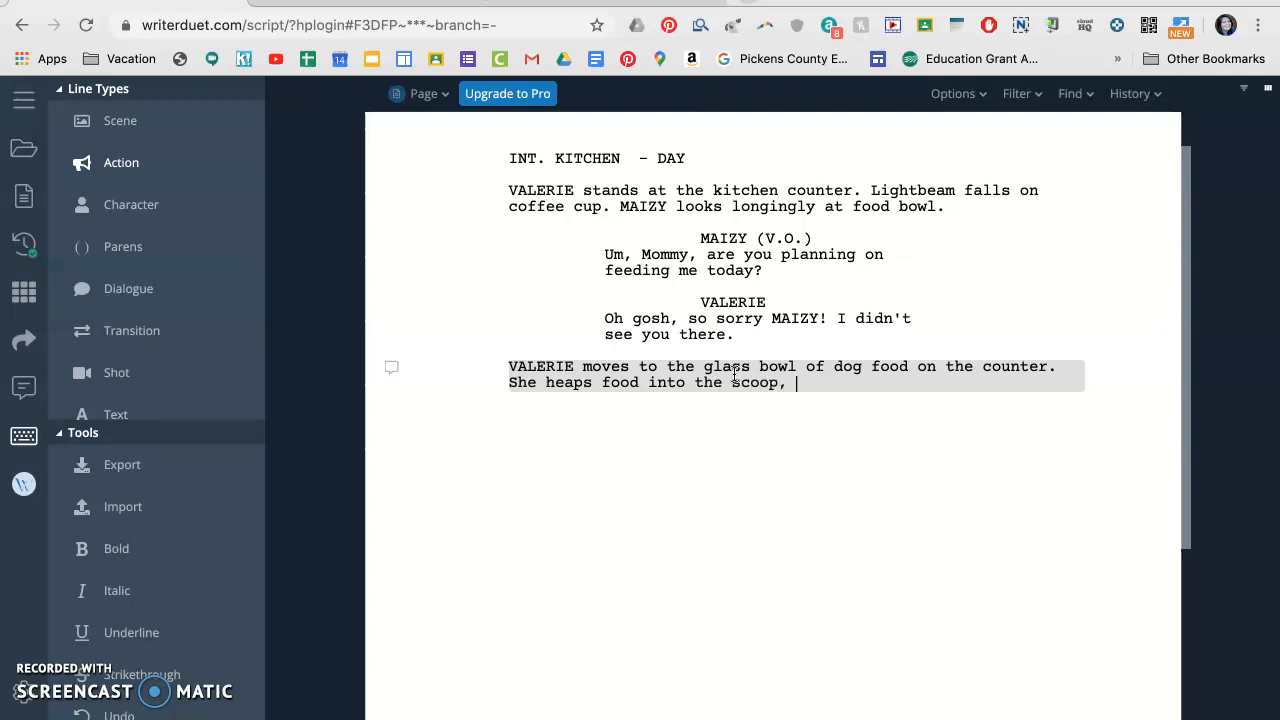
text(and rushes to )
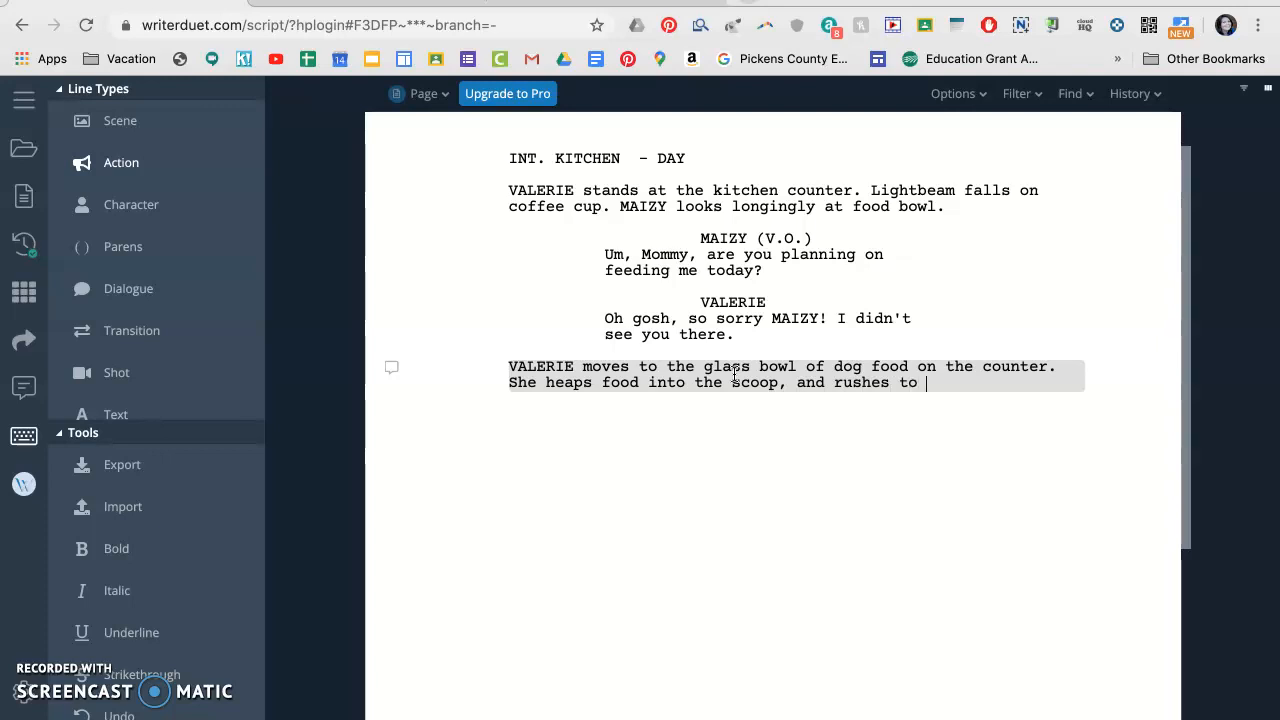
text(fill MAIZY's bowl)
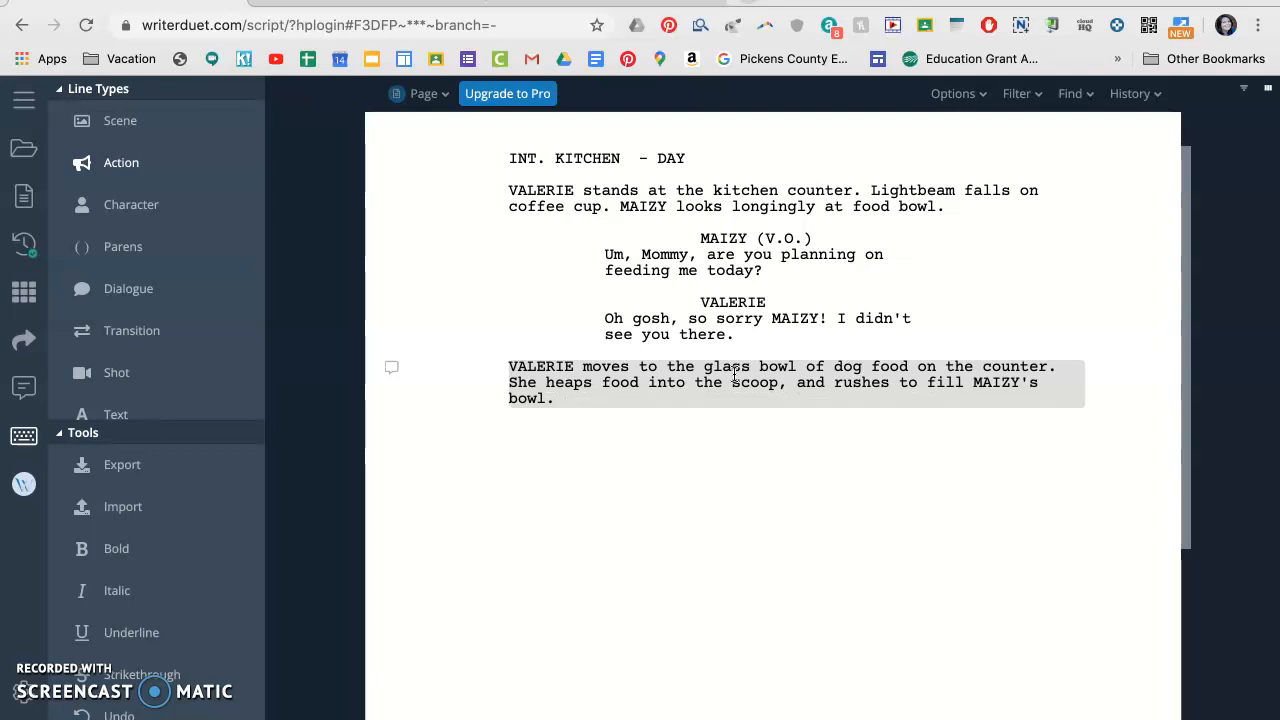
text(.)
key(Return)
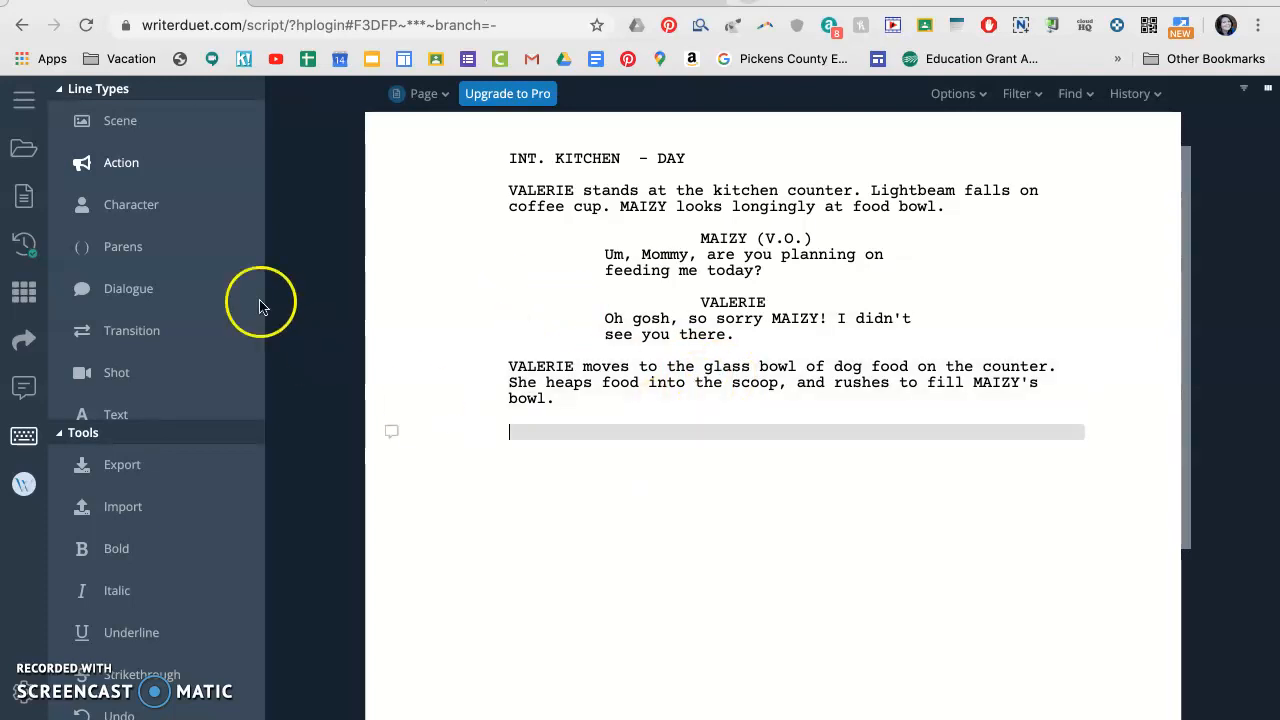
- Add a voice-over dialogue block for MAIZY (V.O.) reading "YUM! Thanks so much! I'm starving."
click(116, 214)
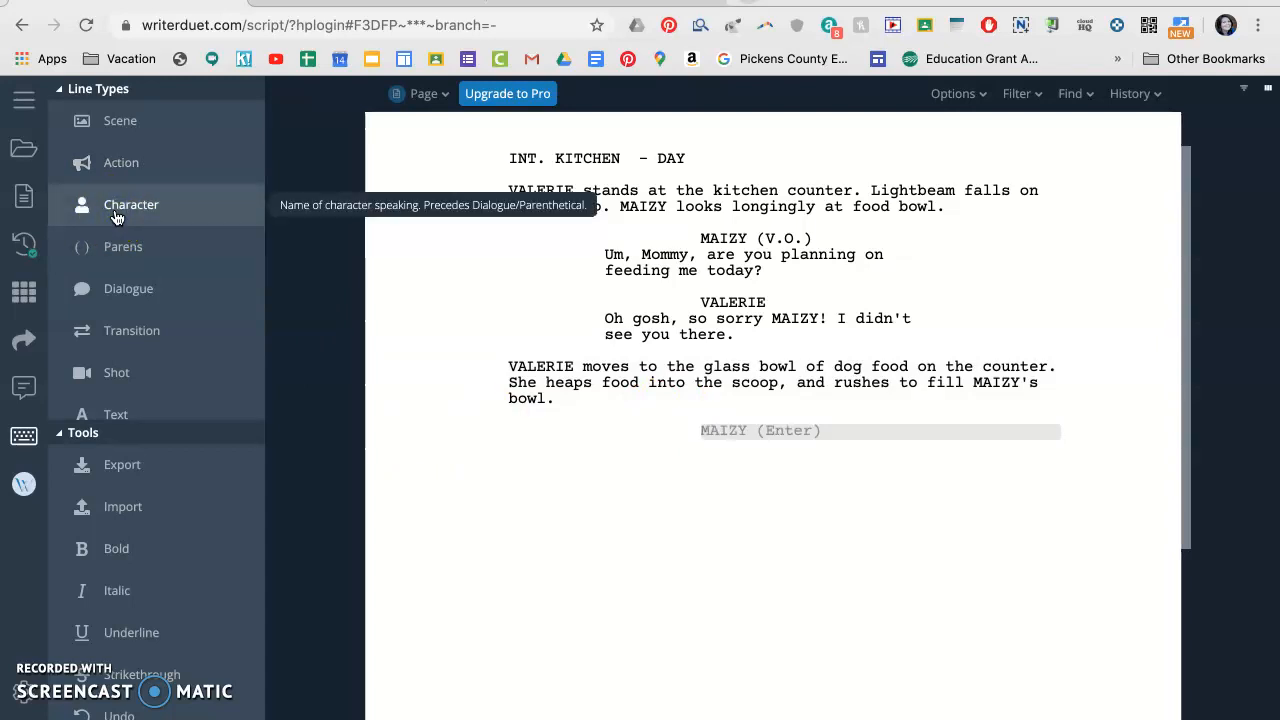
key(Return)
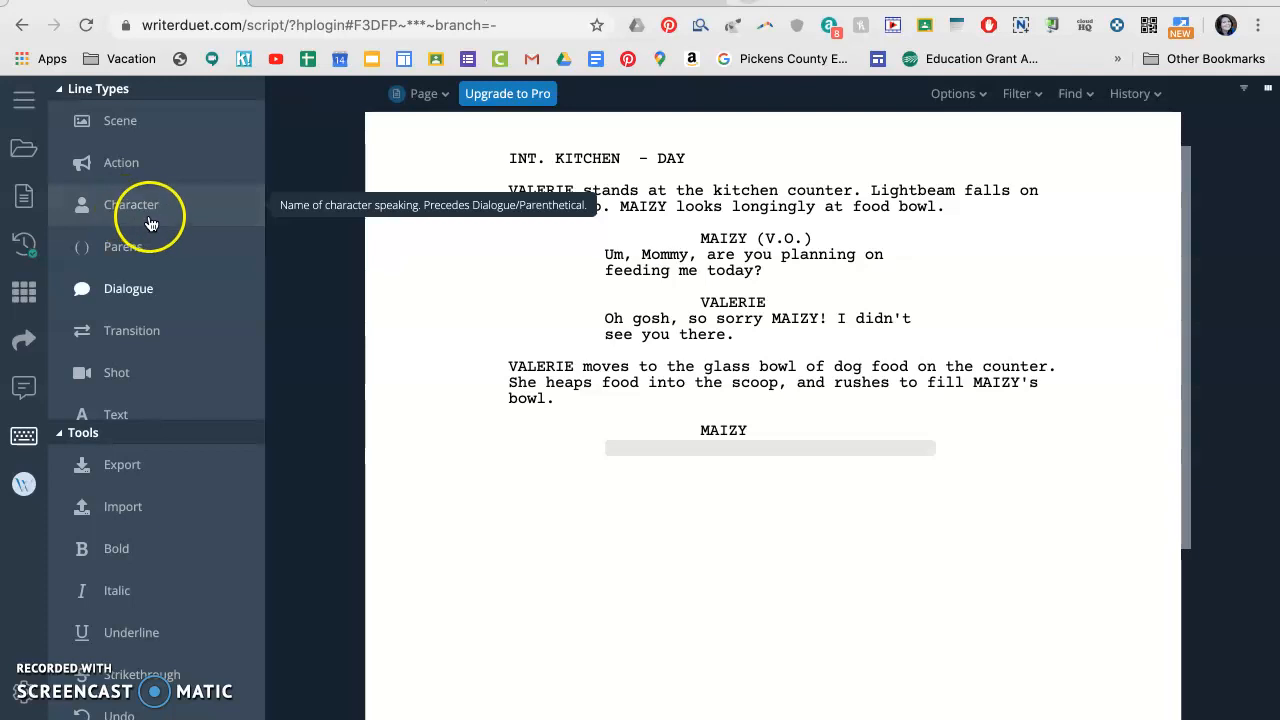
click(752, 430)
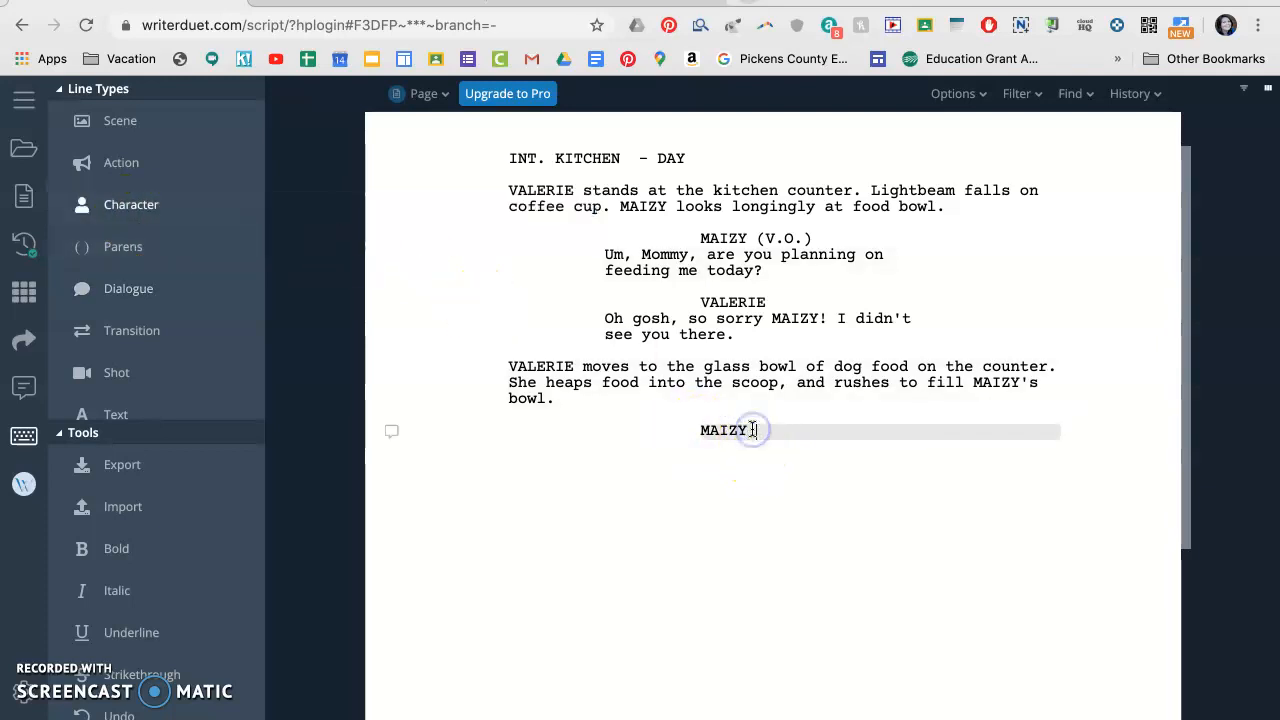
text(()
key(Return)
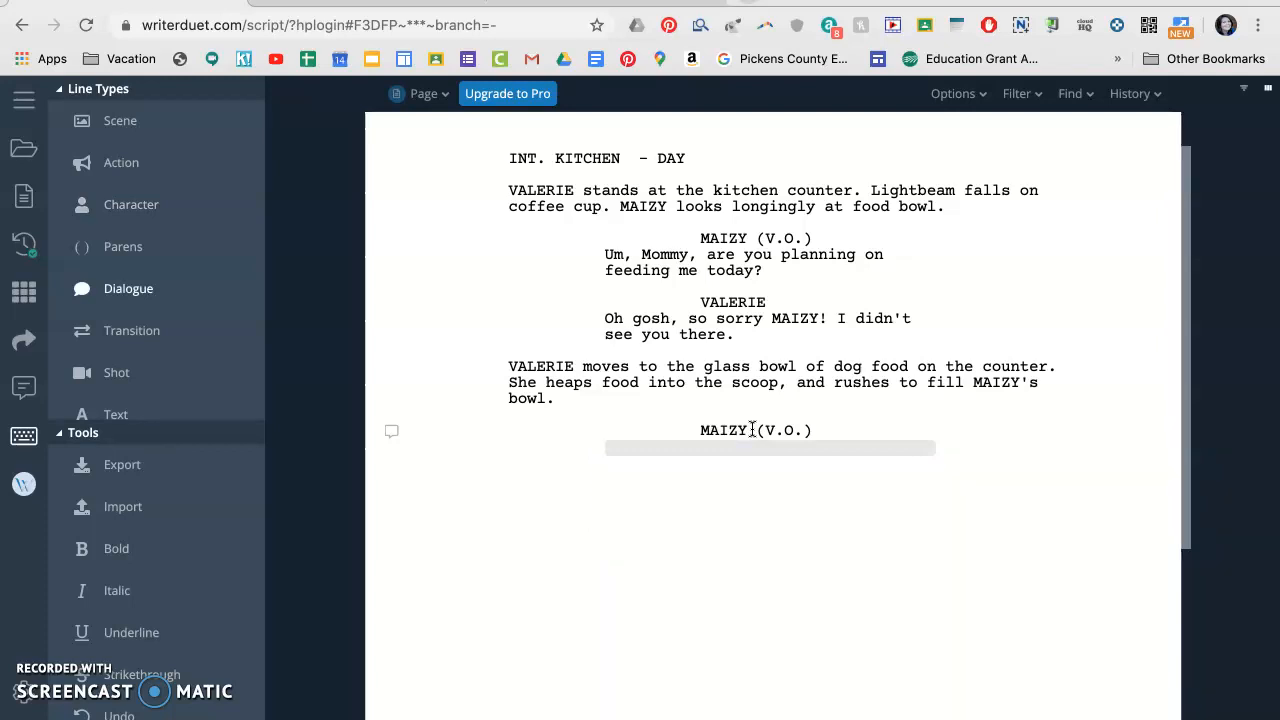
text(YUM! Thanks so much! )
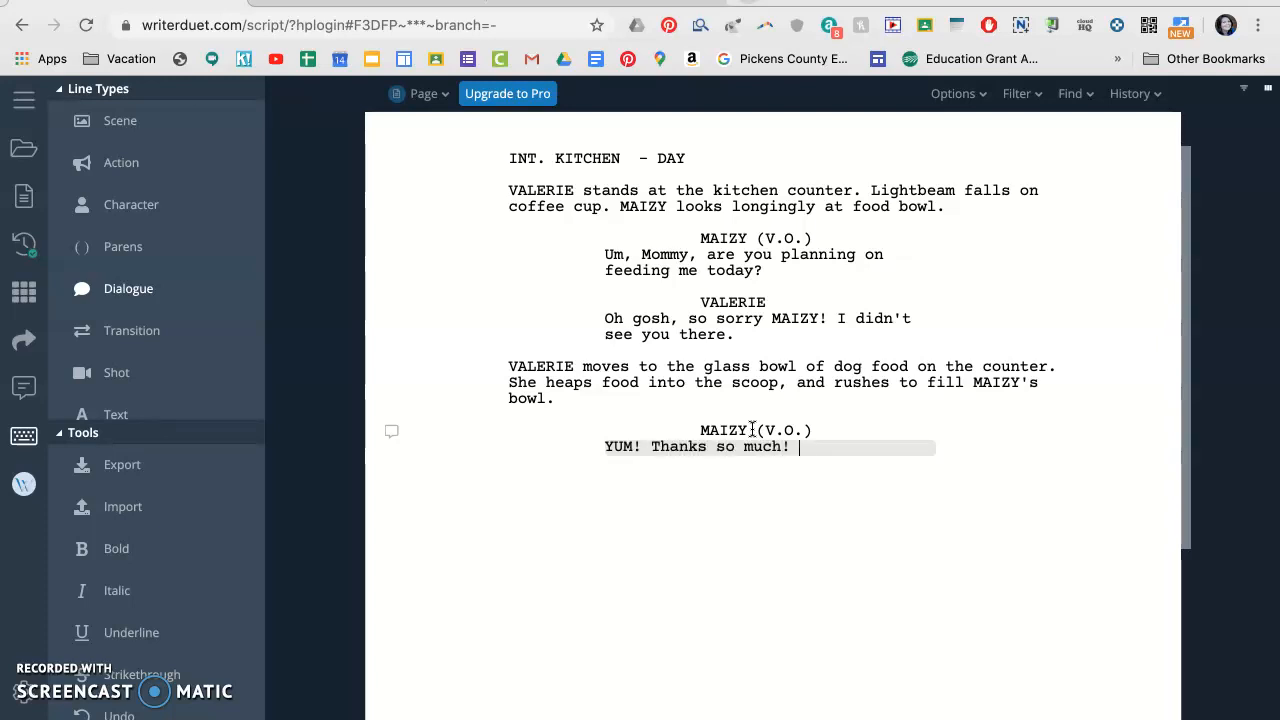
text(I'm starving.)
key(Return)
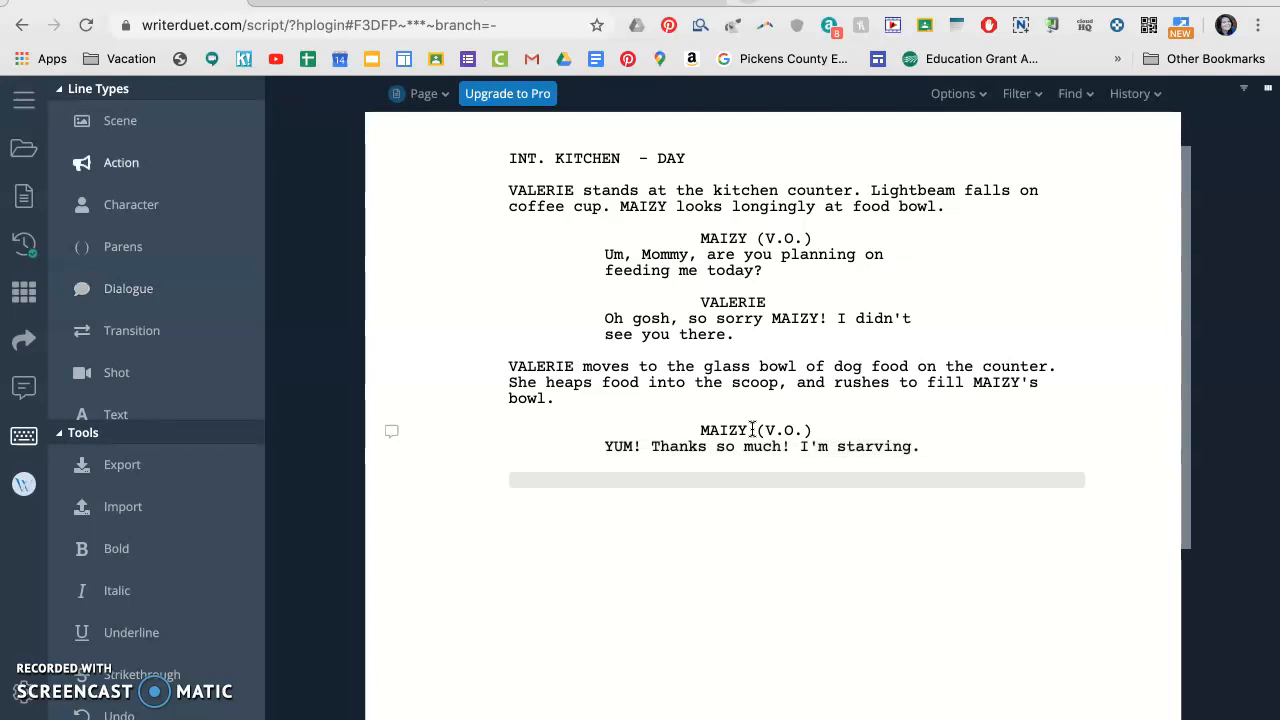
- Add a reply from the owner character with the dialogue "You're welcome sweet girl!"
key(Tab)
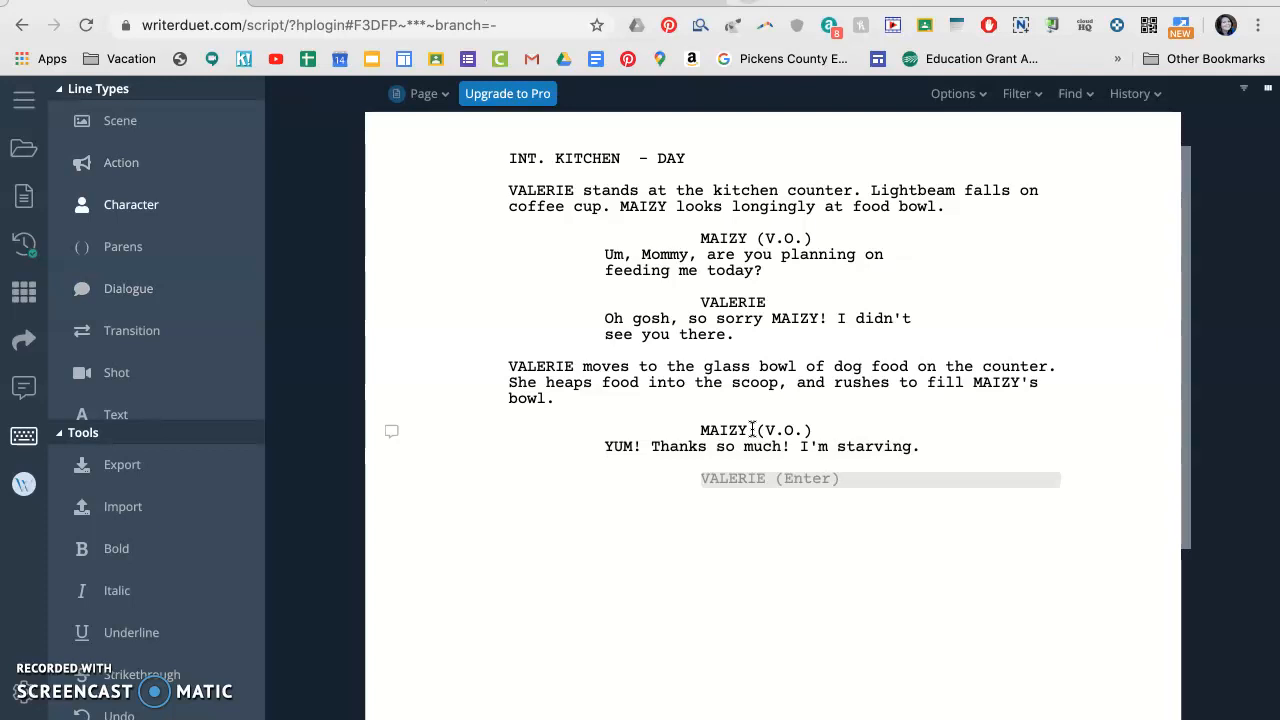
key(Return)
text(Yo)
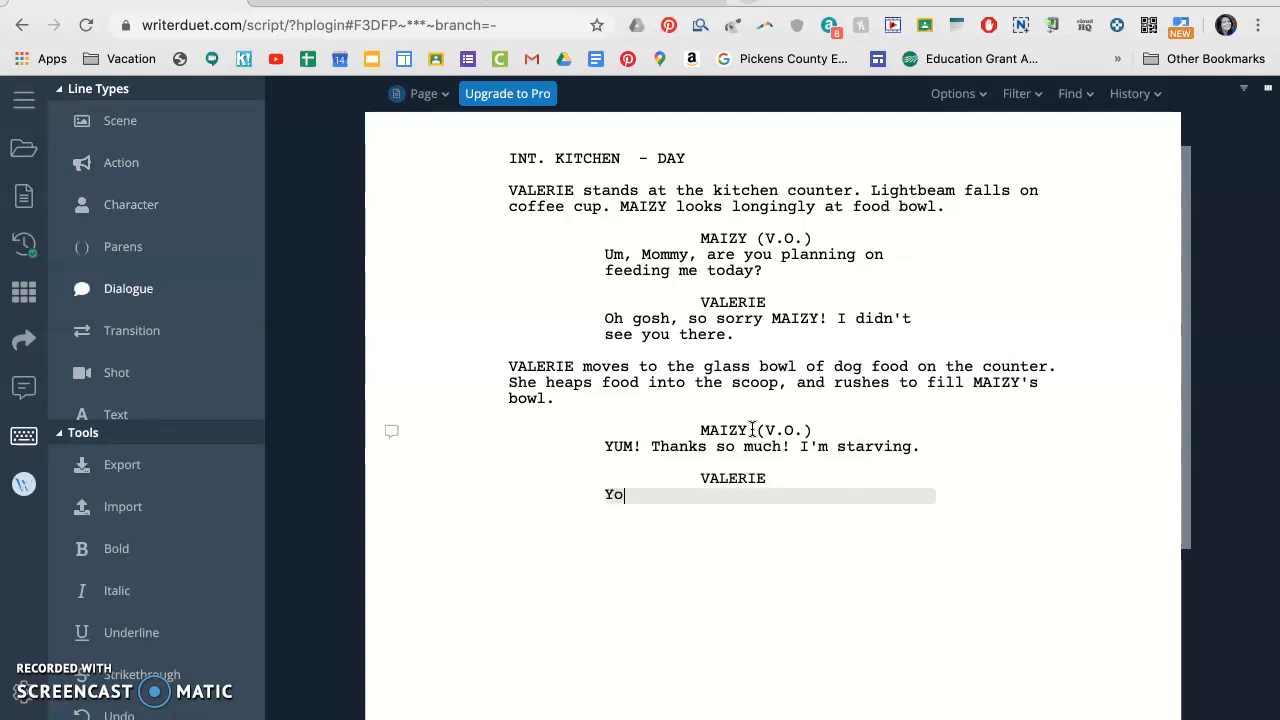
text(u're welcome swe)
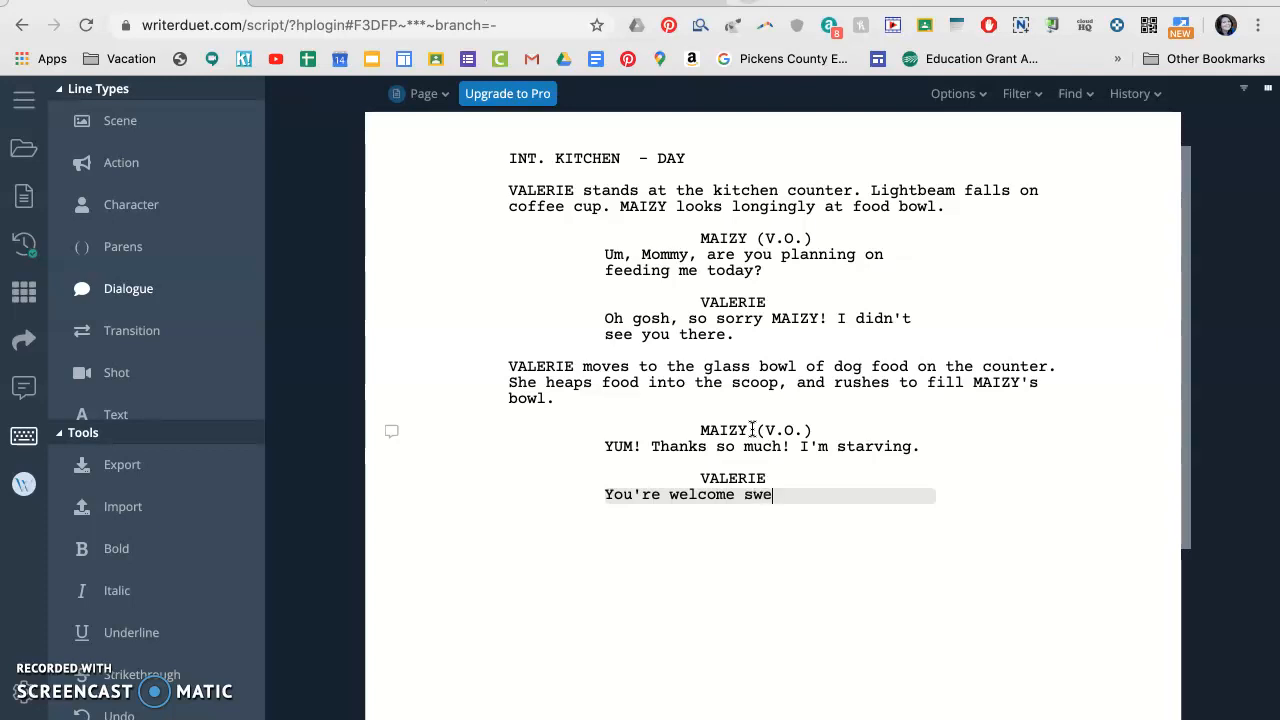
text(et girl!)
key(Return)
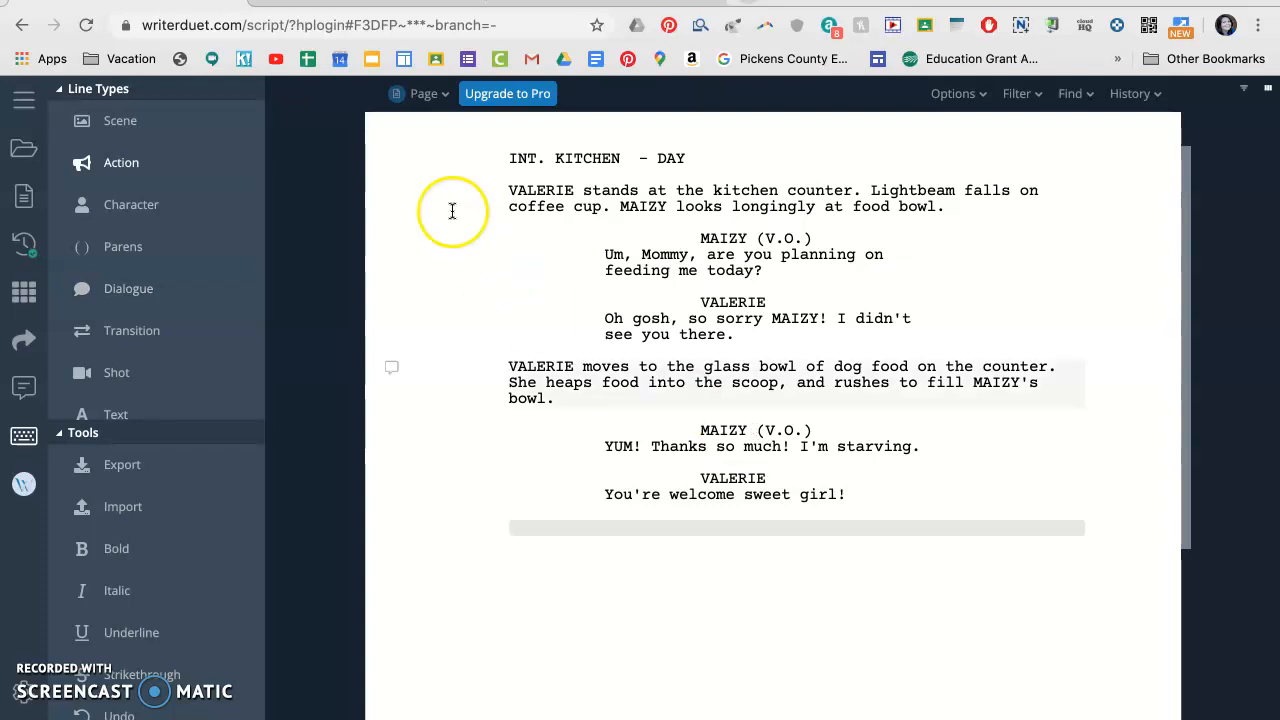
- Add a "CUT TO:" transition after the owner character's reply
click(73, 337)
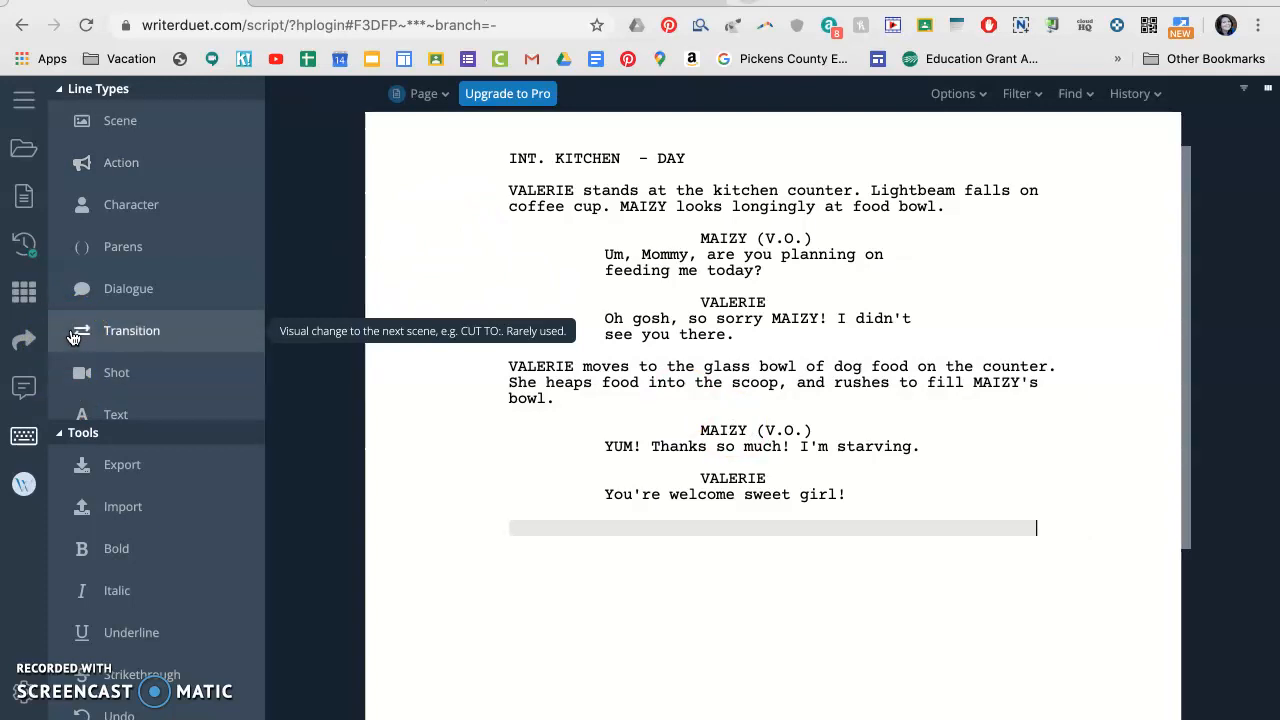
click(1074, 601)
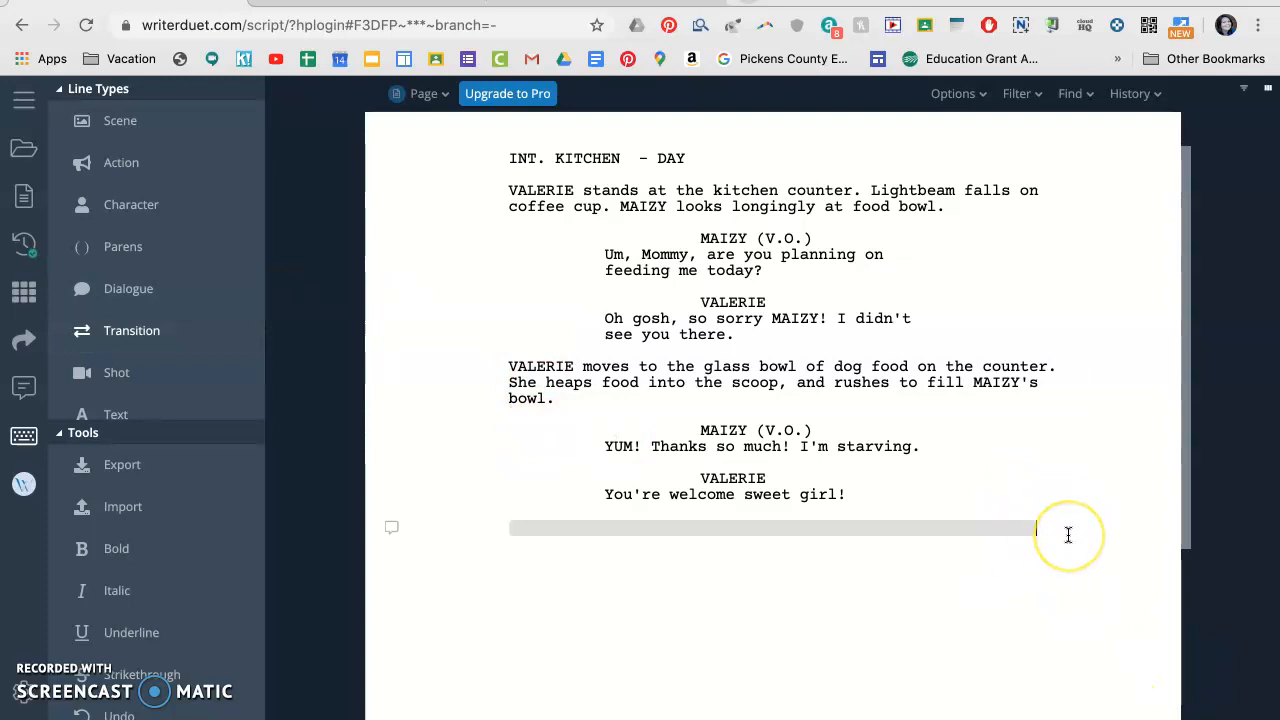
text(C)
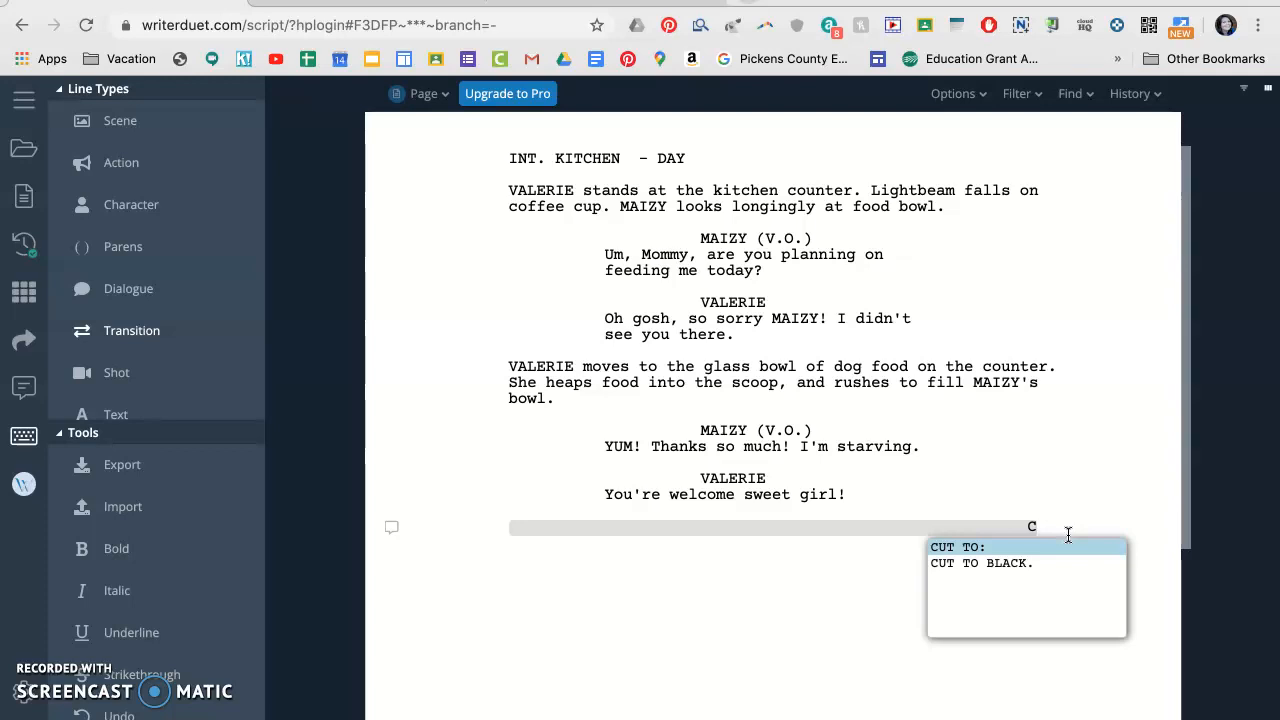
key(Return)
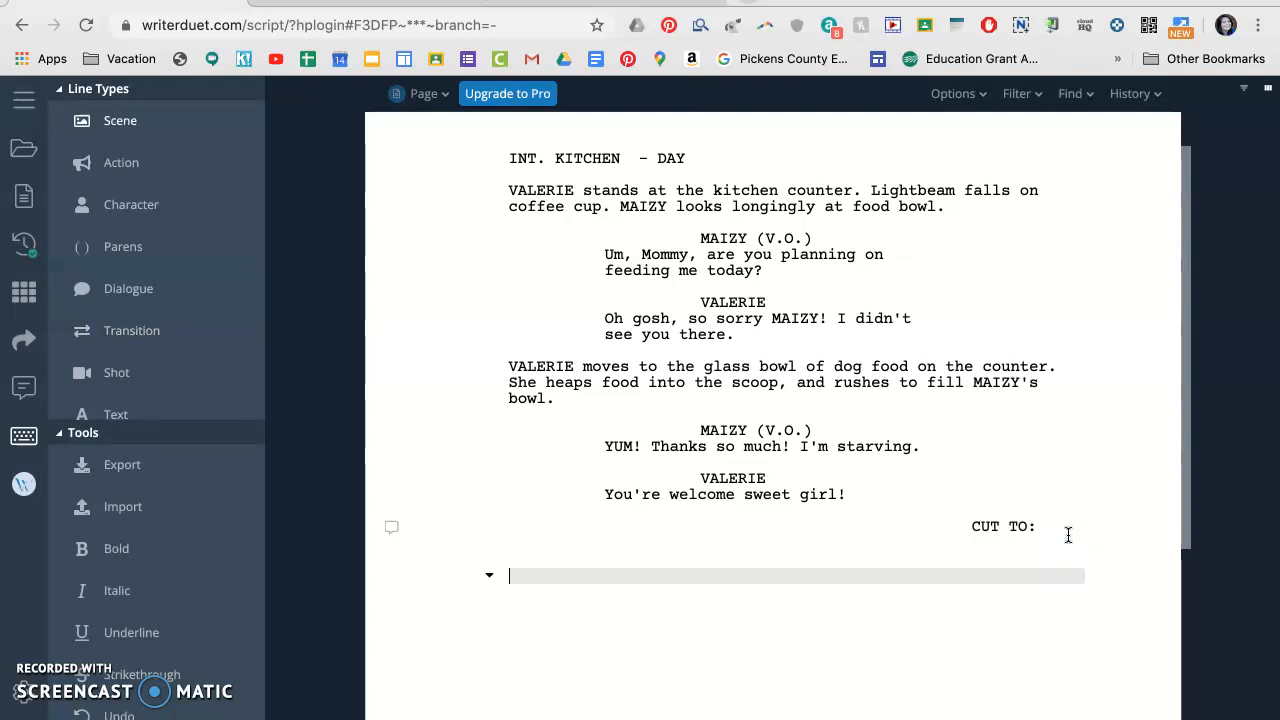
- Add the scene heading "EXT. FRONT YARD - MOMENTS LATER" below the cut transition and start an empty action line under it
text(E)
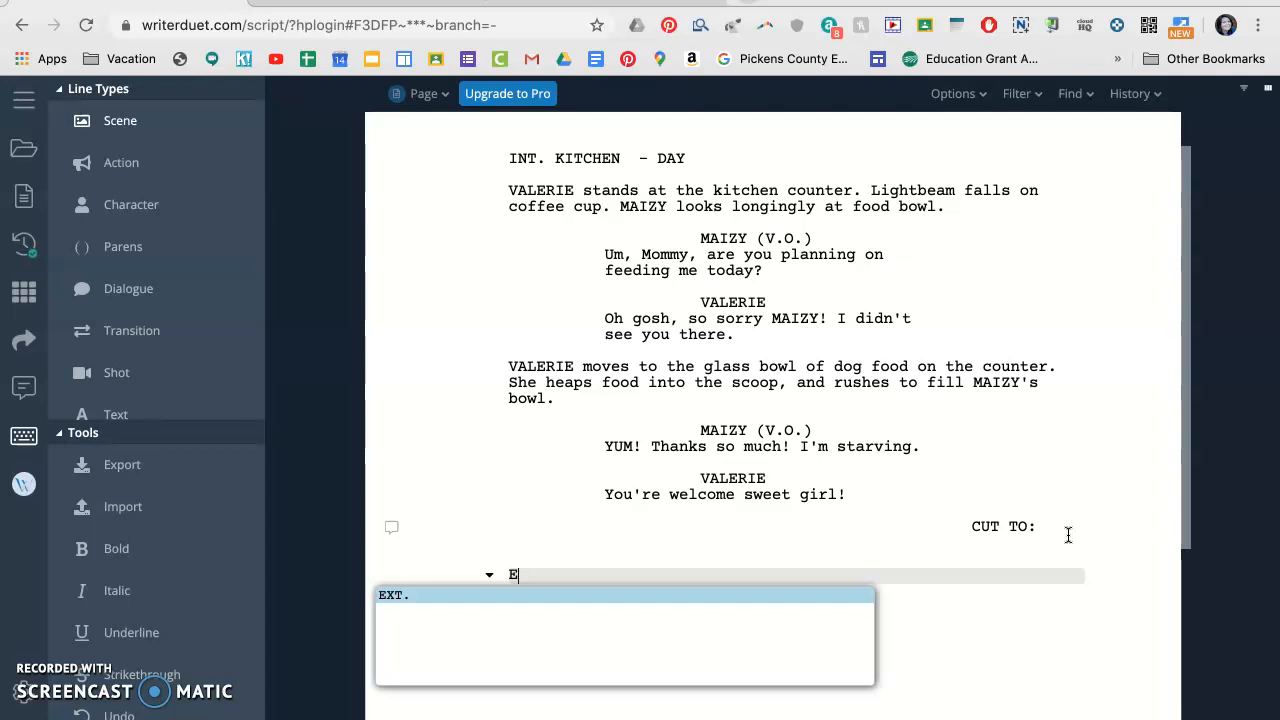
key(Return)
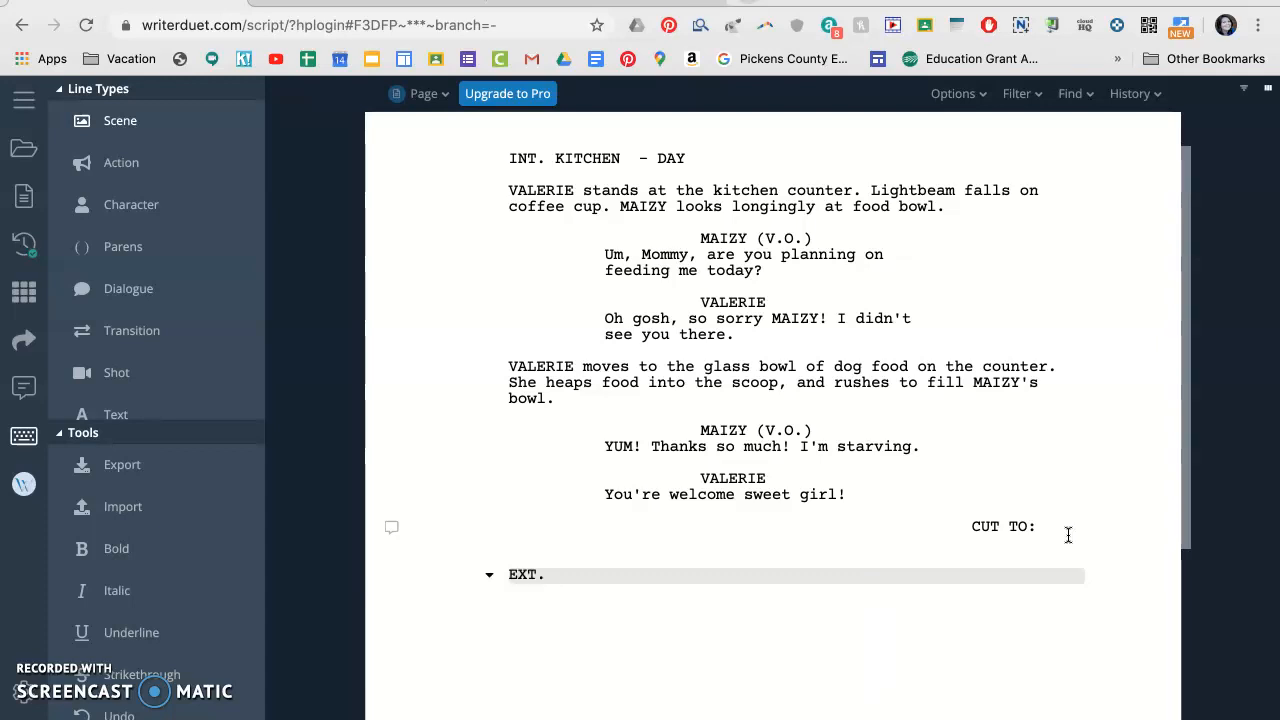
text(FRONT YARD  )
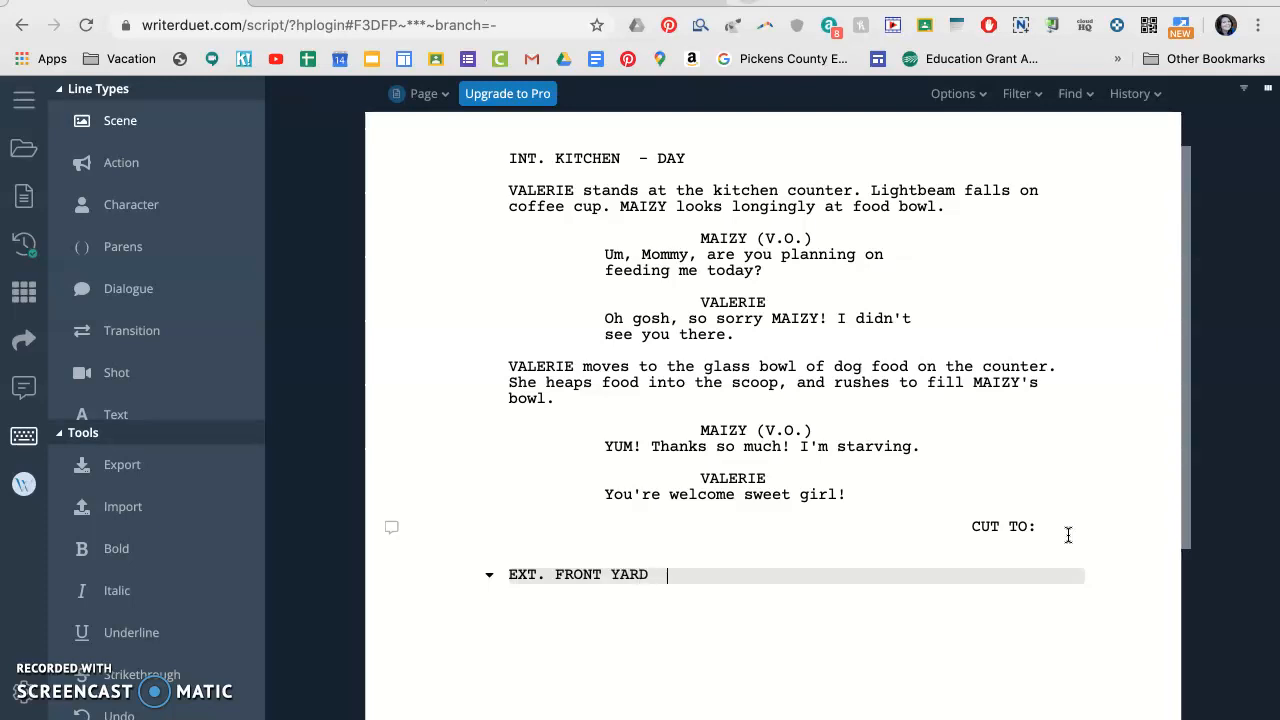
text(-)
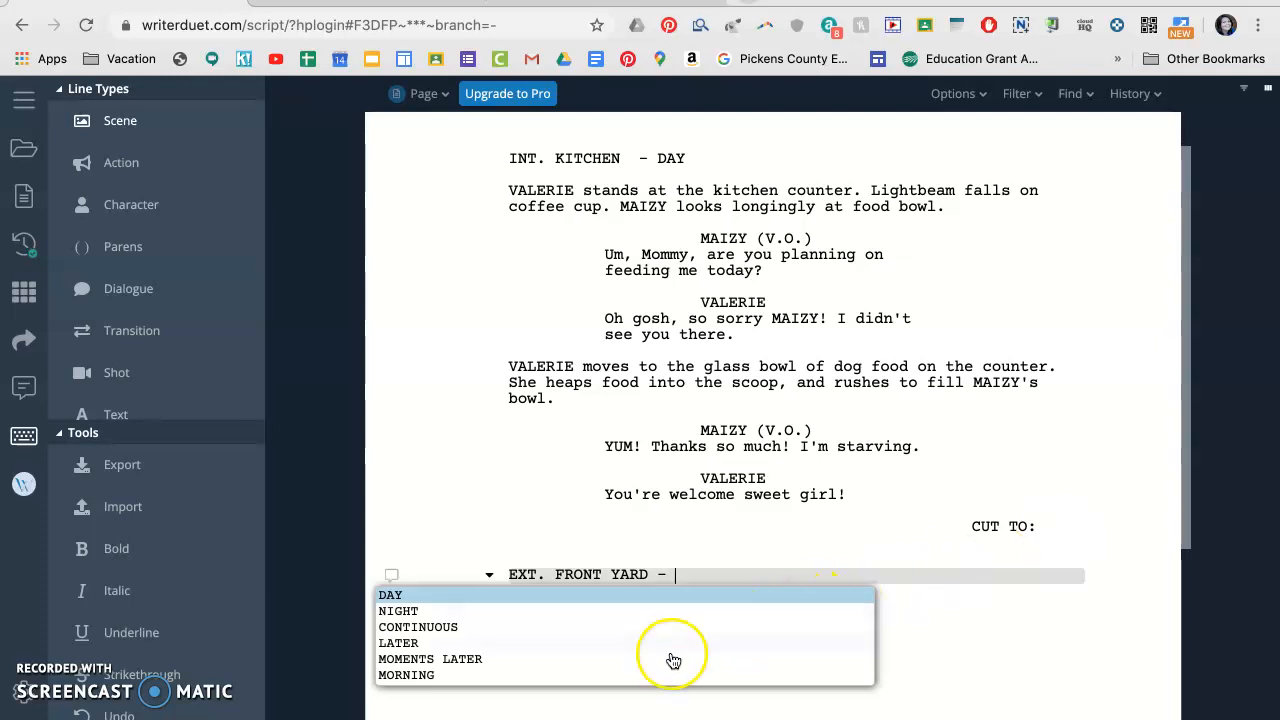
click(597, 660)
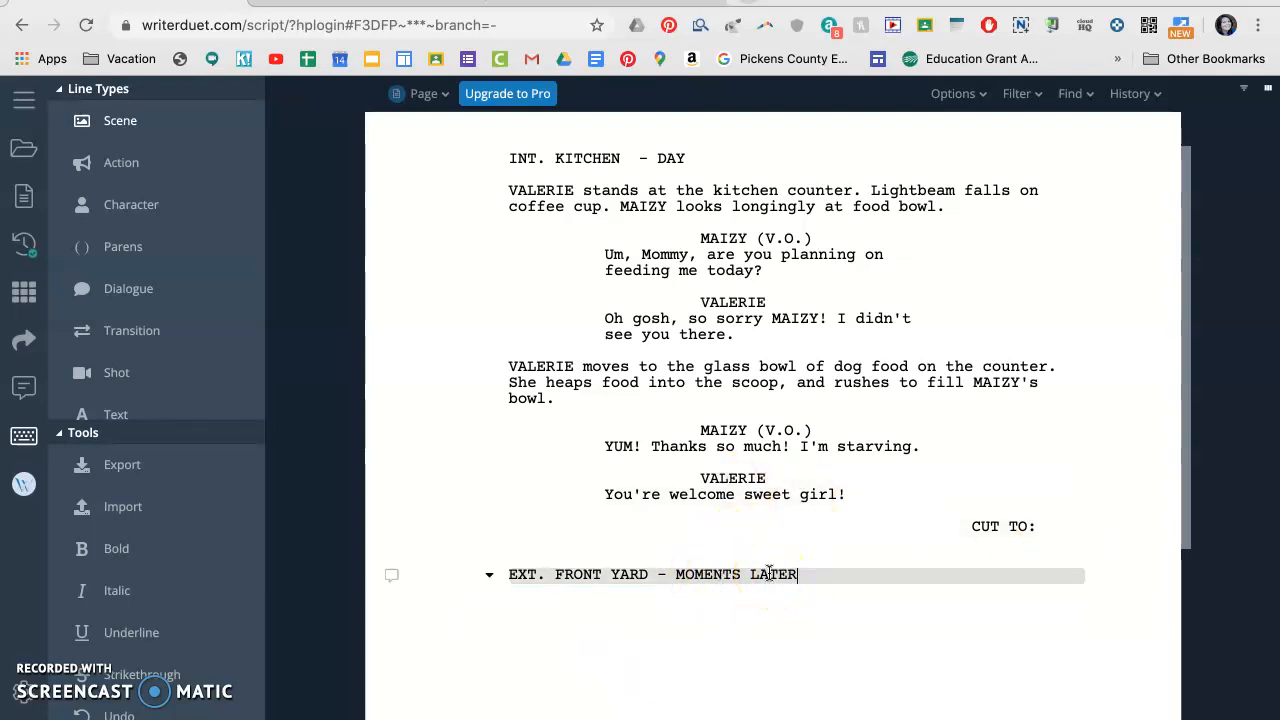
key(Return)
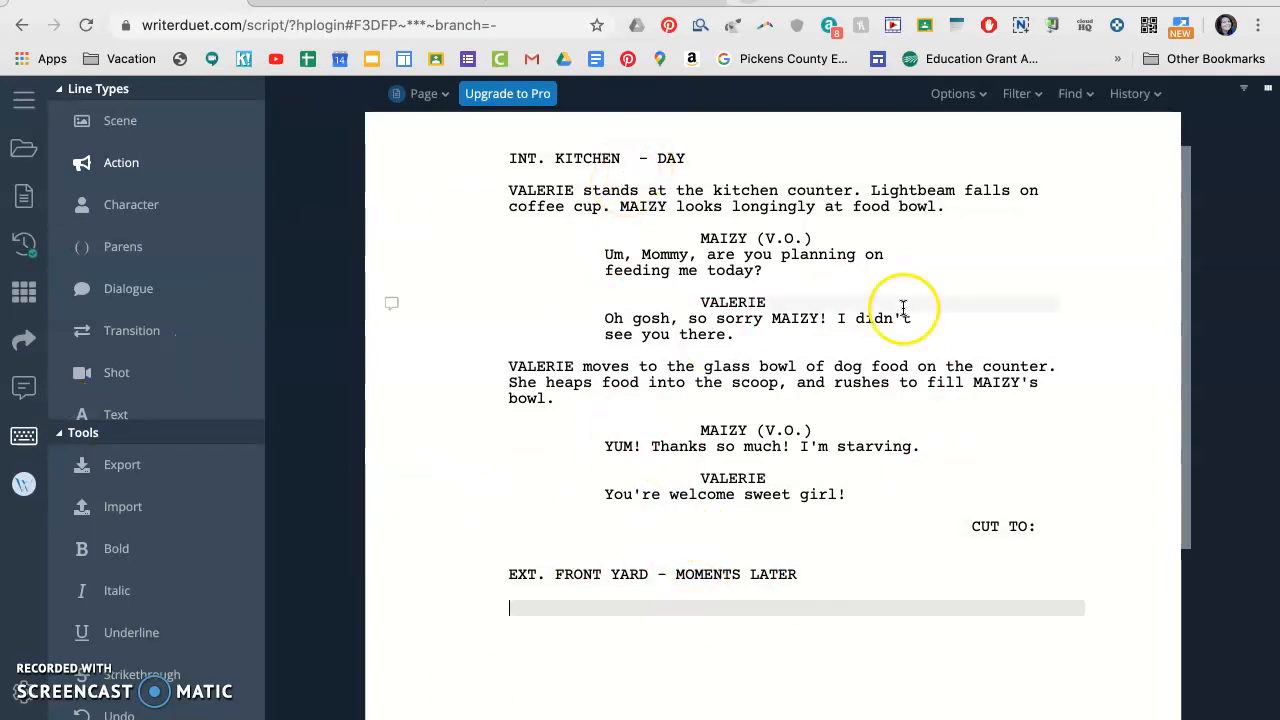
- Review the script's formatting from the kitchen scene heading through the action, dialogue and transition to the front yard heading
scroll(537, 183, down, 3)
scroll(539, 184, up, 4)
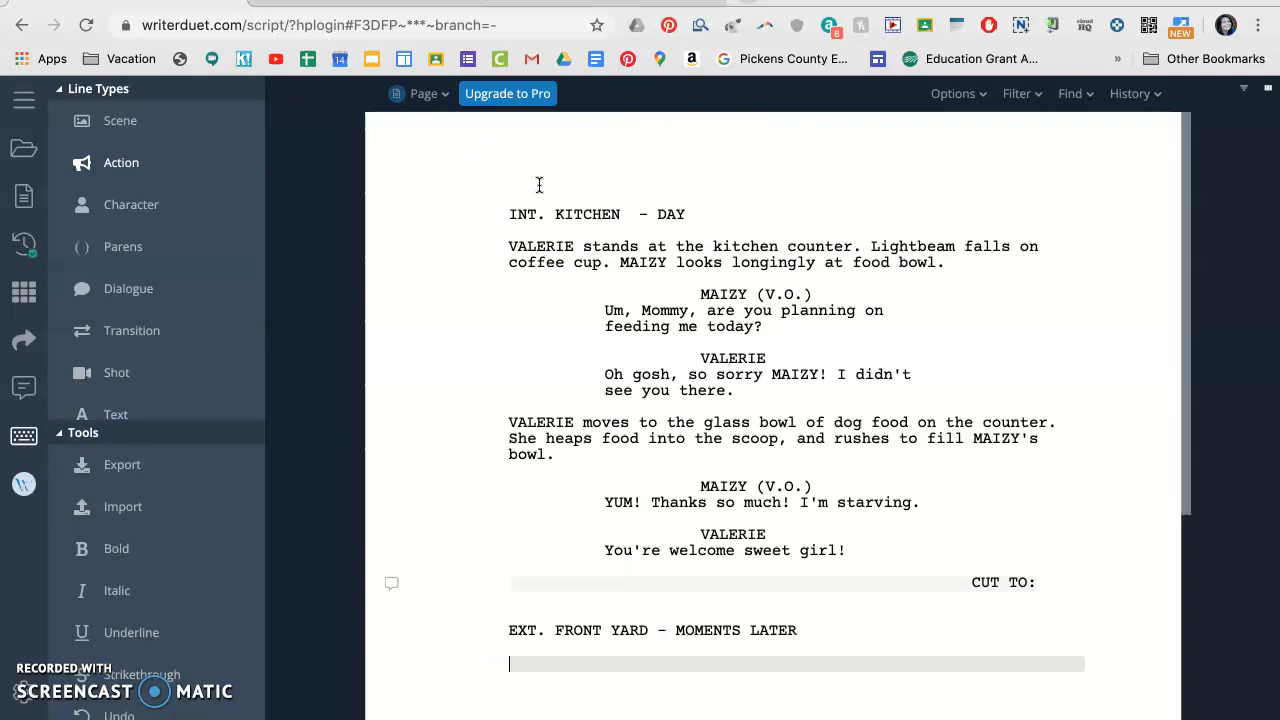
scroll(783, 463, down, 4)
scroll(784, 463, up, 4)
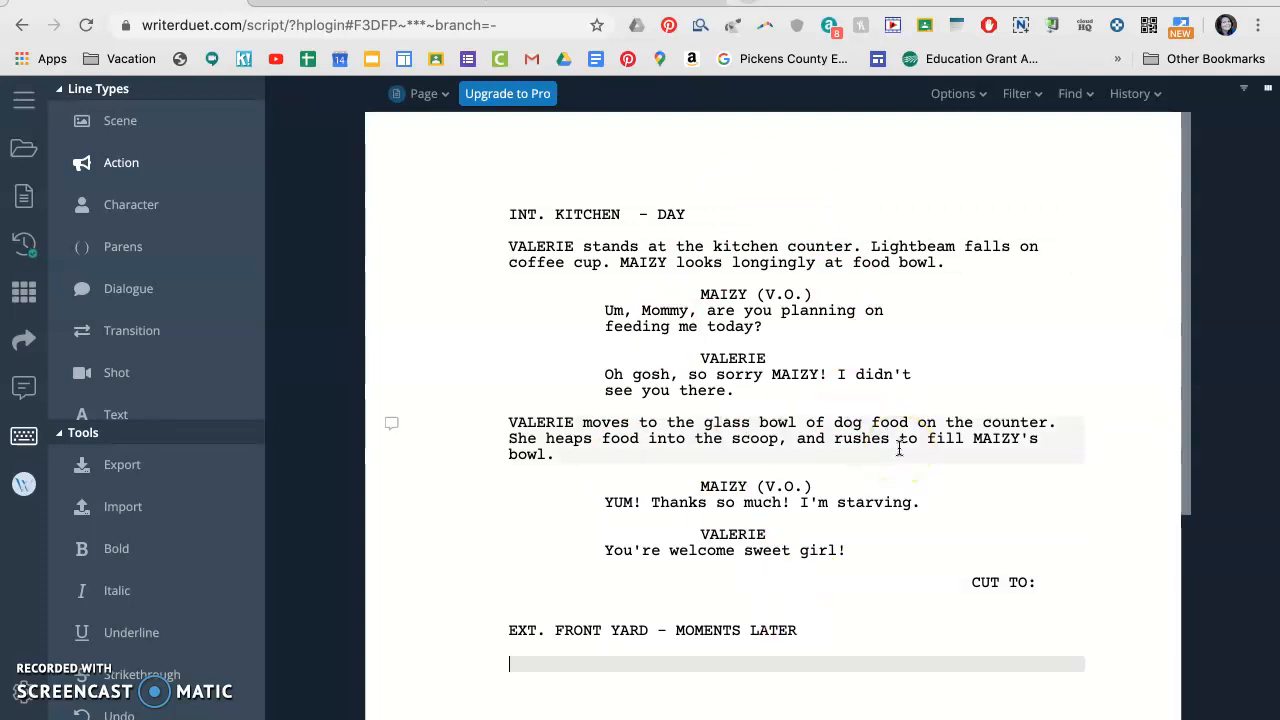
scroll(897, 446, down, 2)
scroll(894, 369, up, 2)
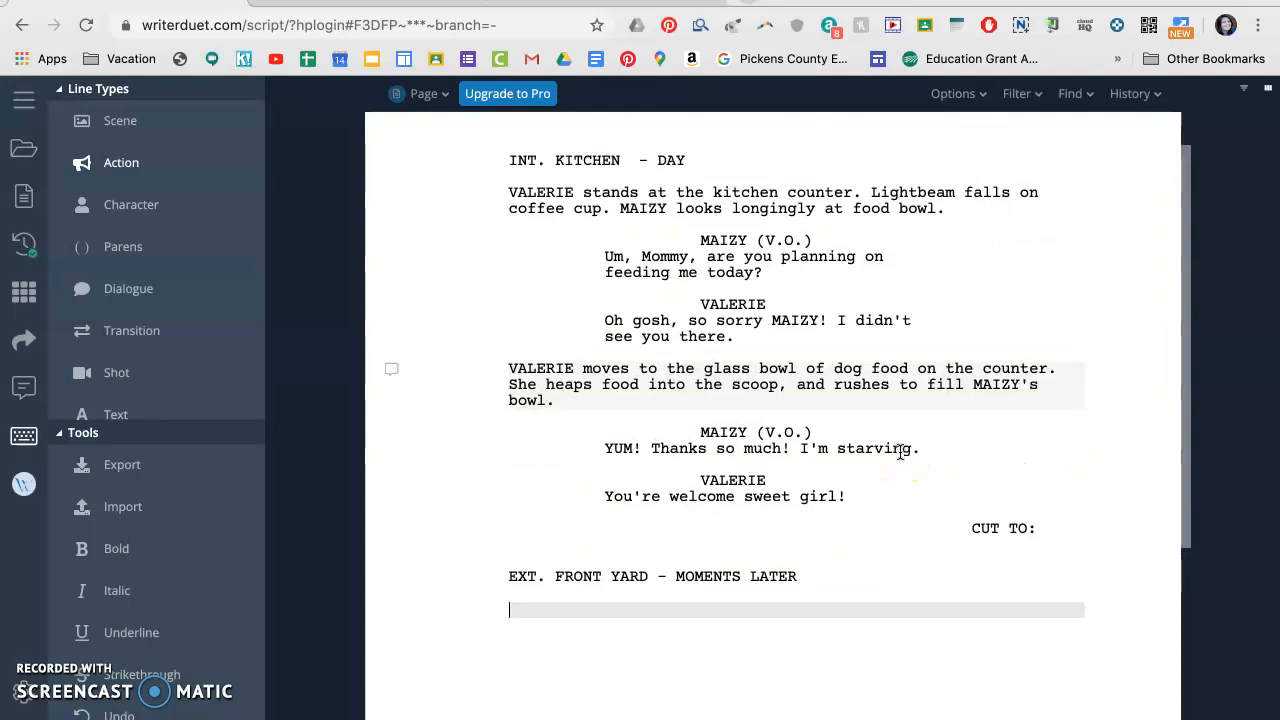
click(700, 214)
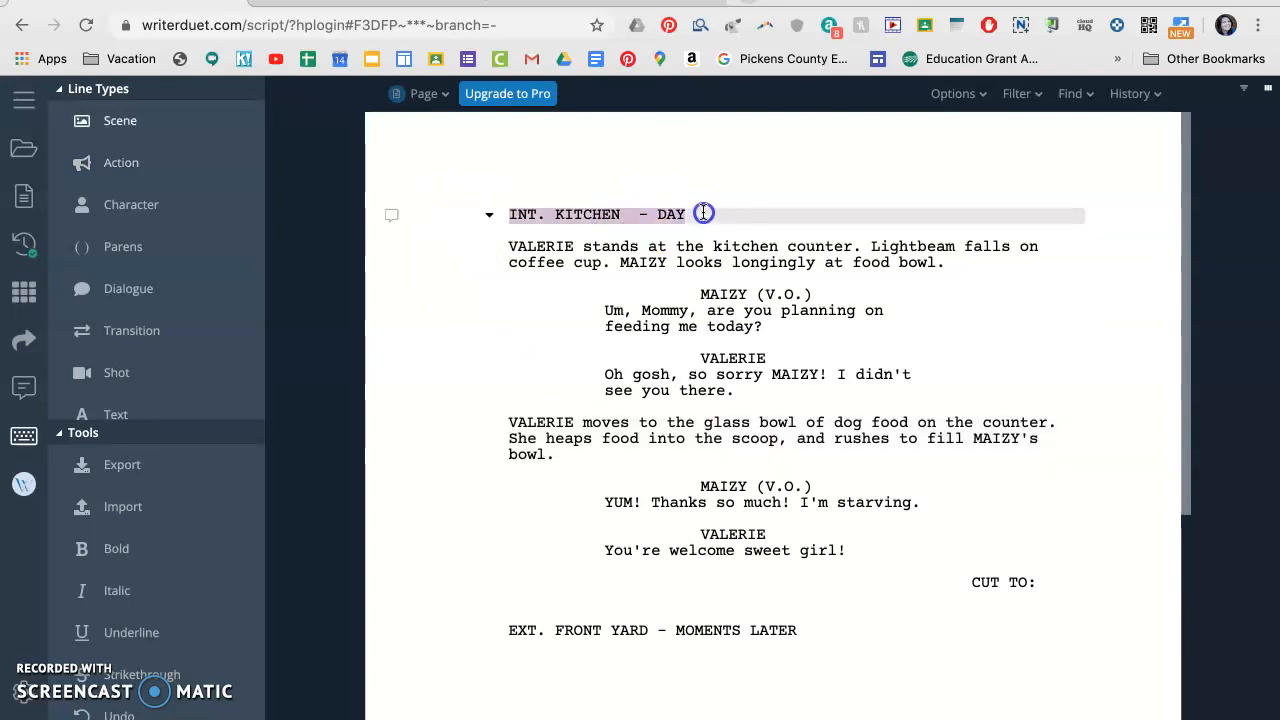
click(491, 248)
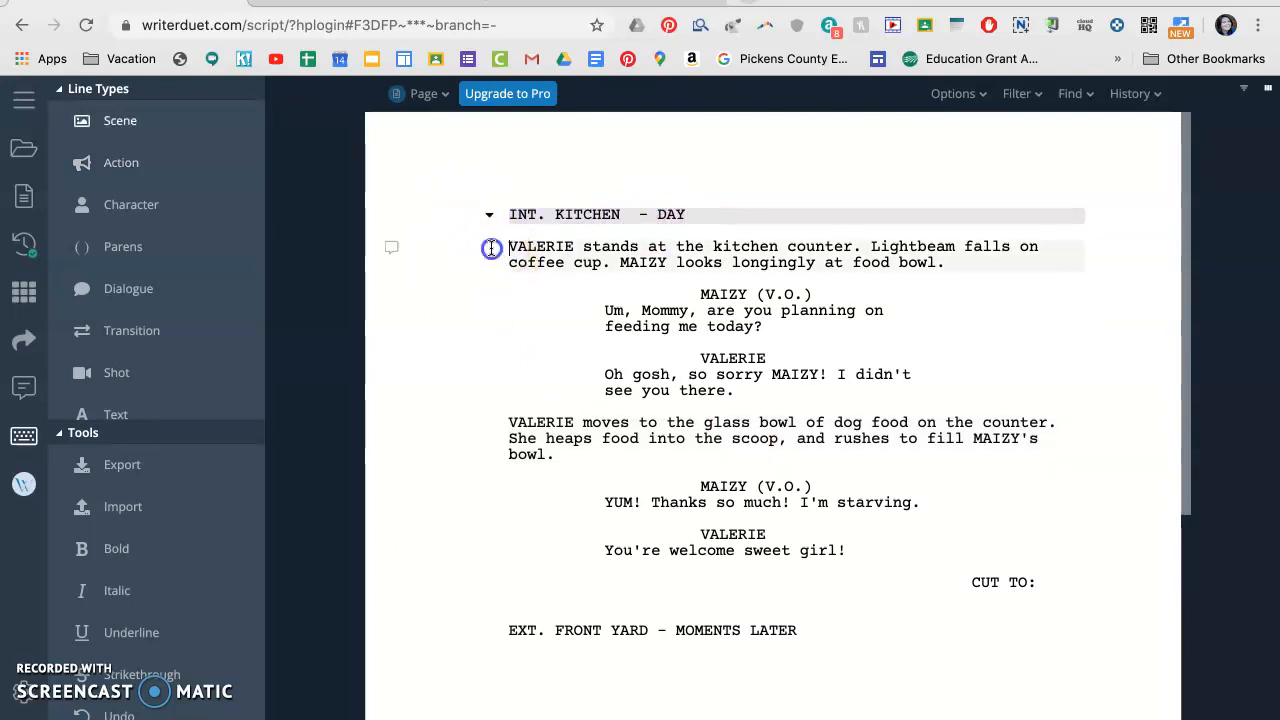
click(688, 318)
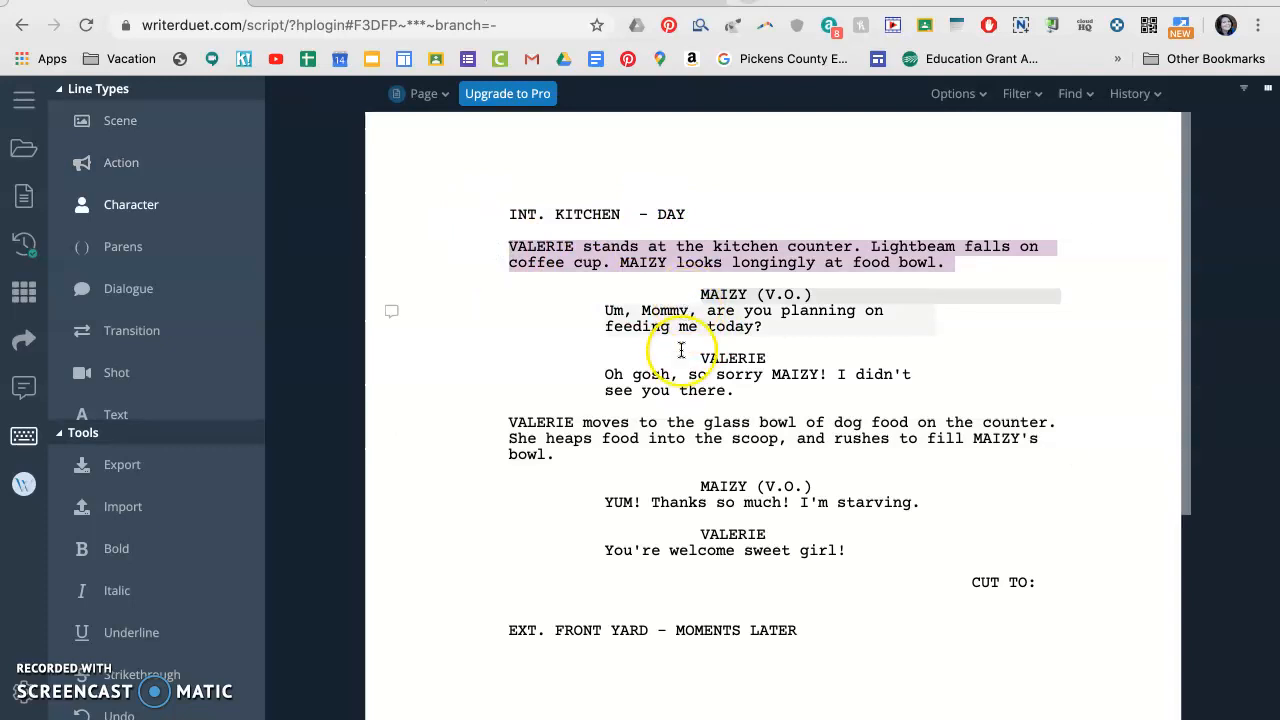
click(620, 662)
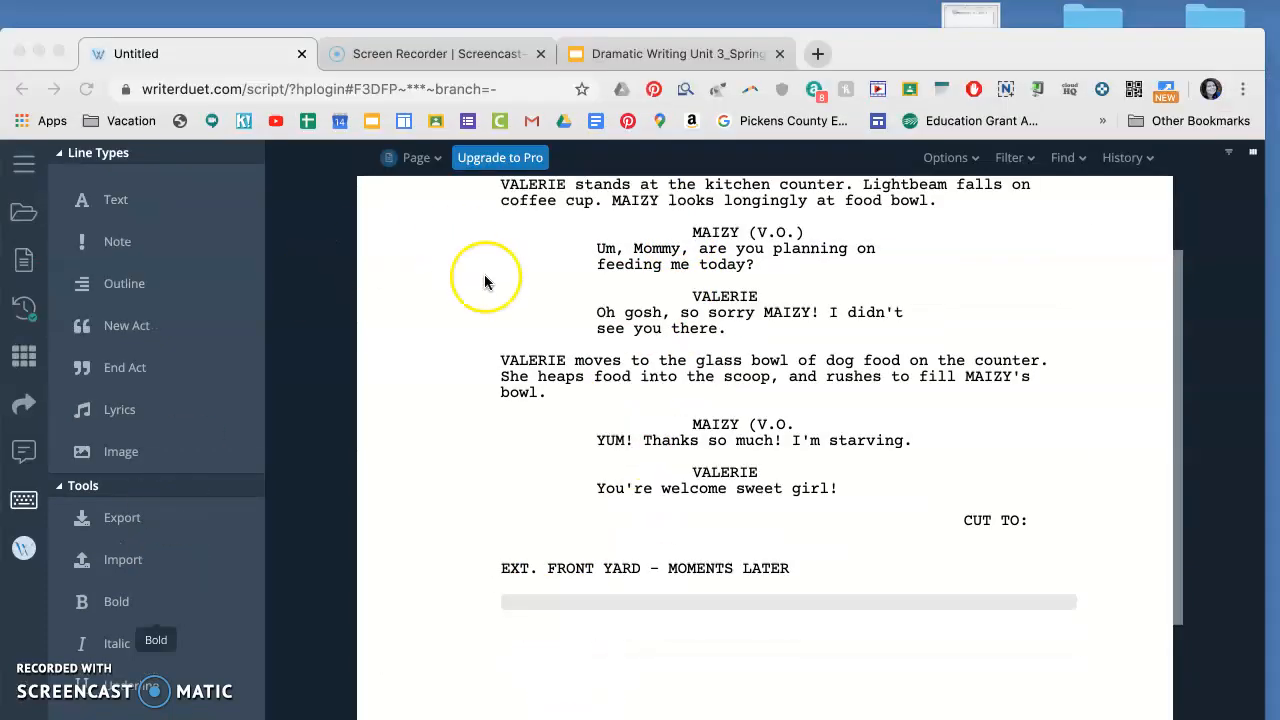
scroll(471, 376, down, 1)
scroll(472, 384, up, 3)
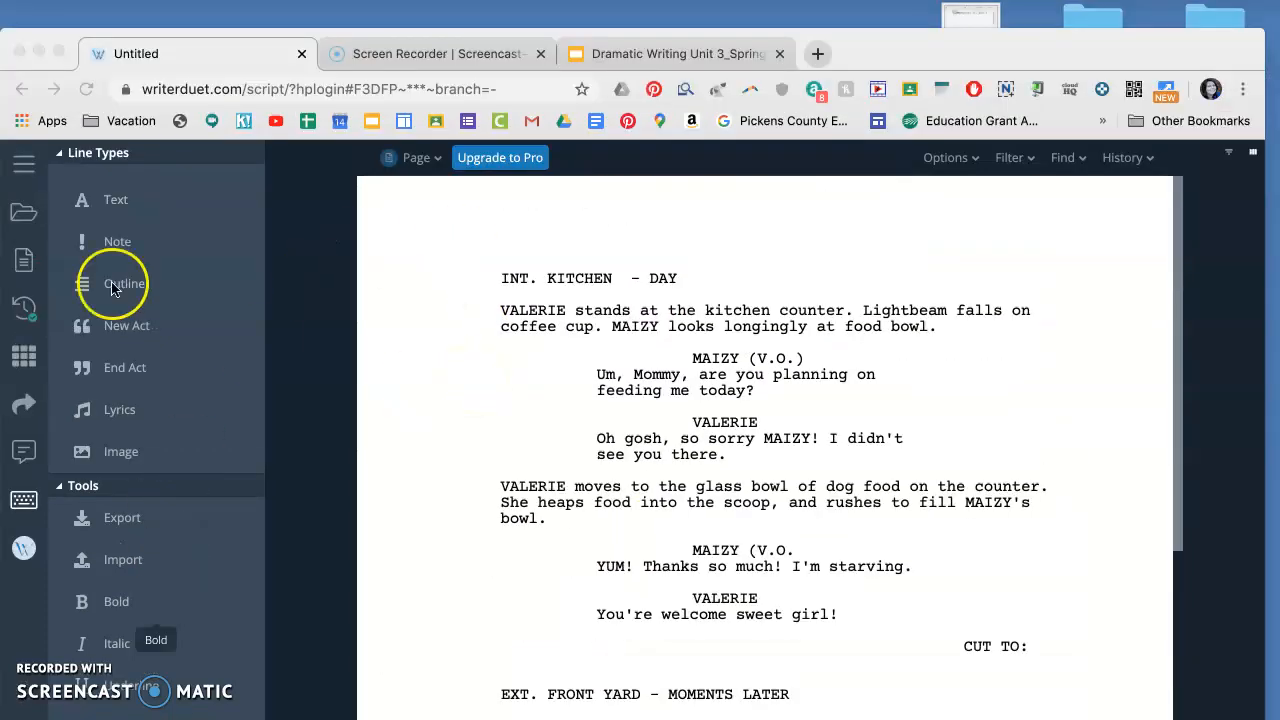
- Examine the available line types, such as Note, Lyrics and Image, and the main menu's categories
scroll(84, 435, up, 3)
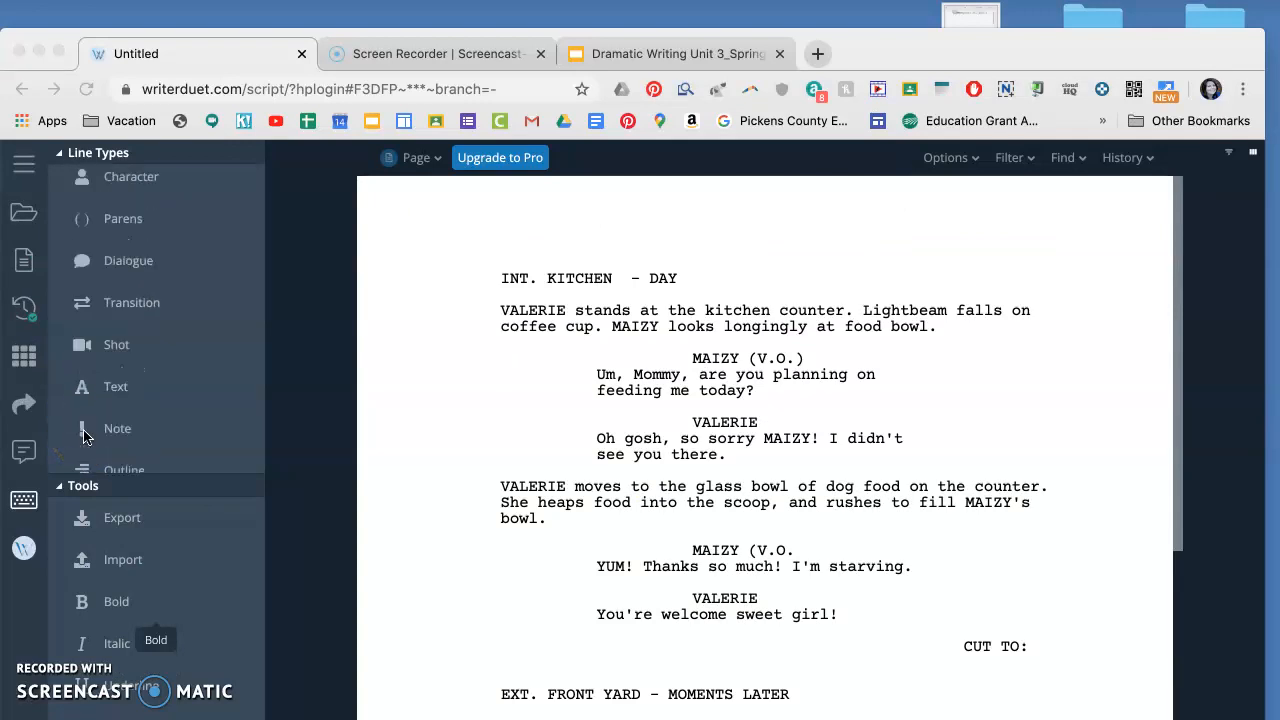
scroll(84, 435, down, 3)
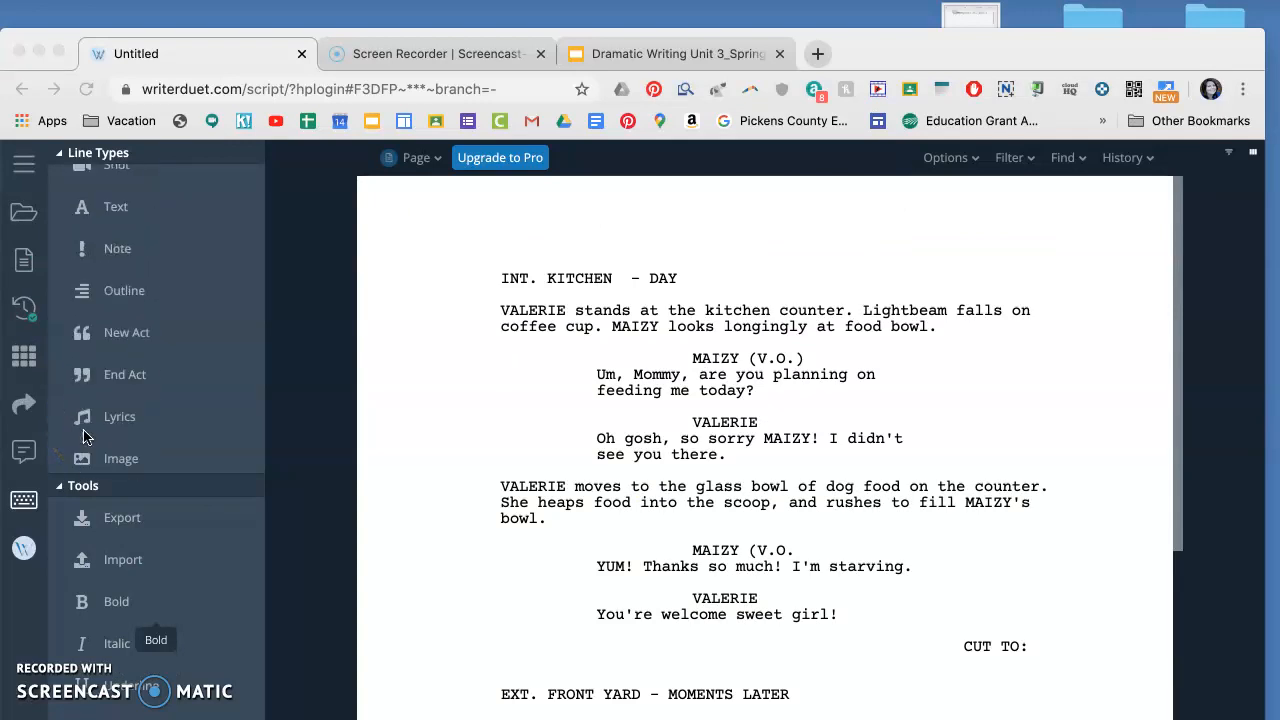
click(23, 500)
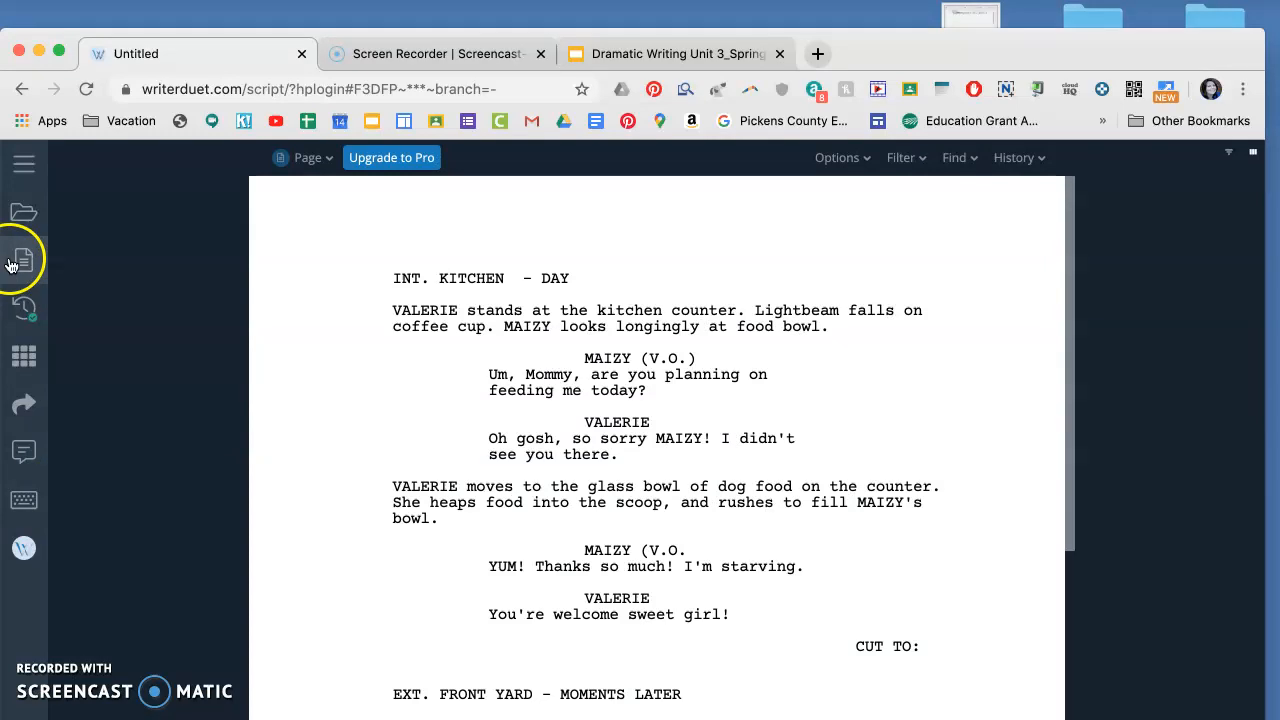
click(24, 163)
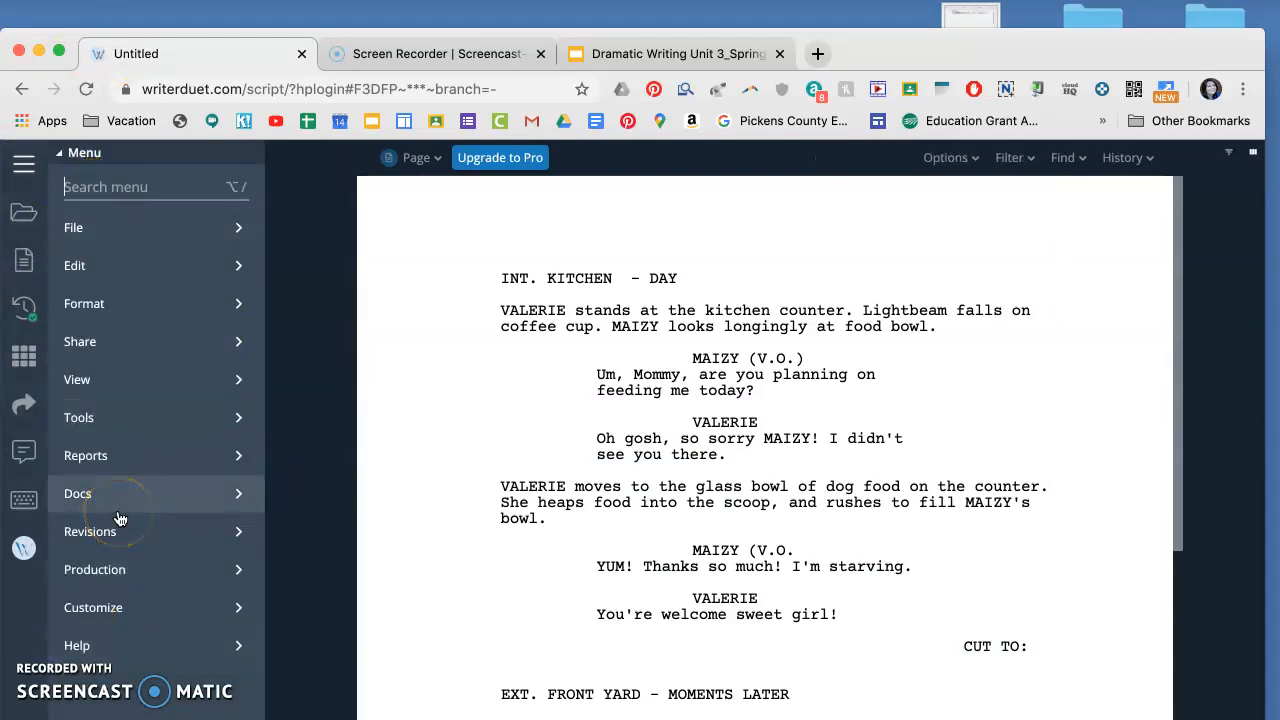
click(29, 498)
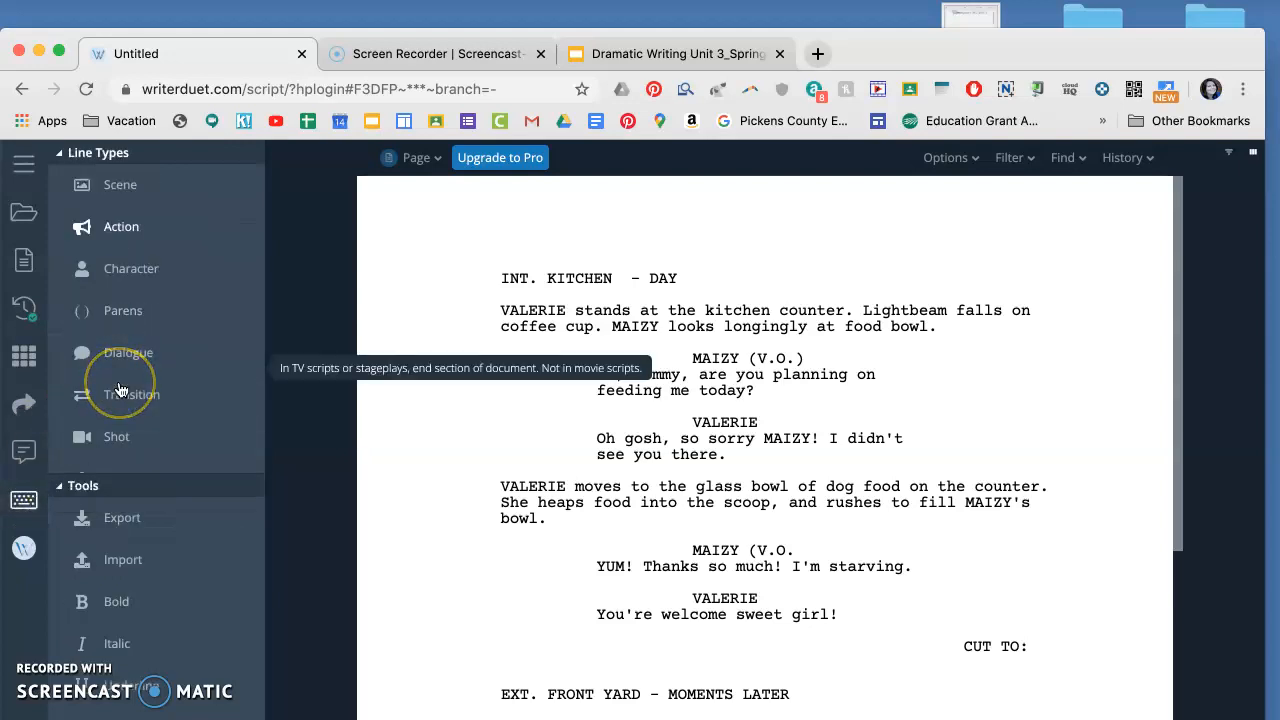
scroll(118, 388, down, 5)
scroll(114, 395, up, 5)
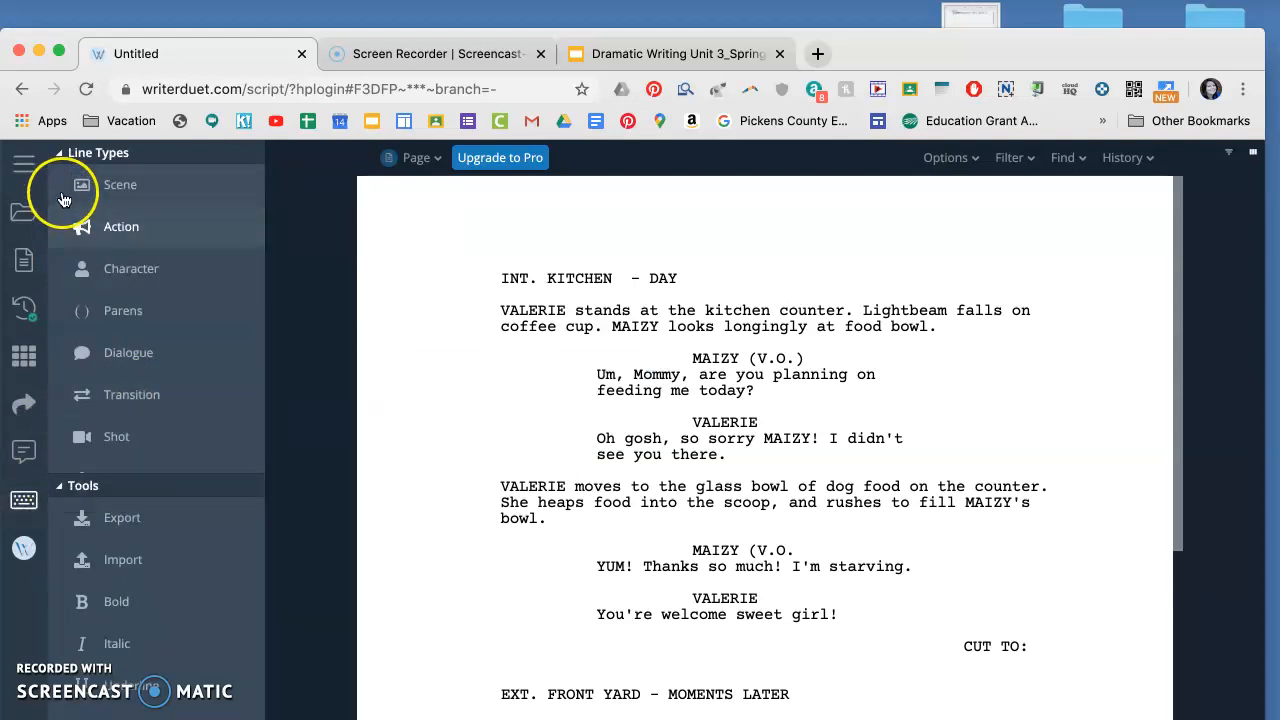